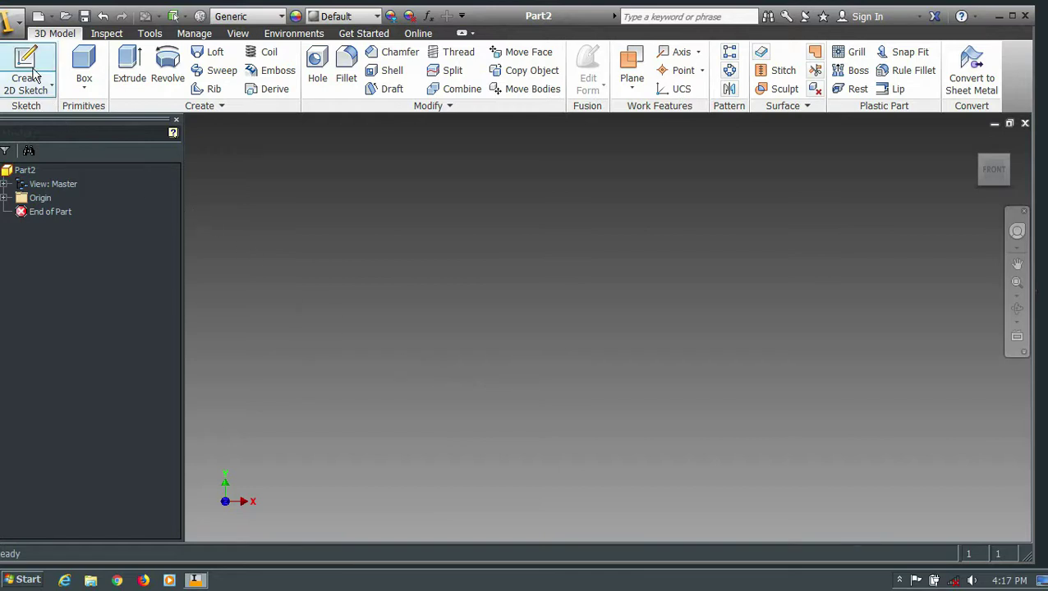
- Draw a 100 mm diameter circle at the origin of the XY plane and finish Sketch1
click(27, 66)
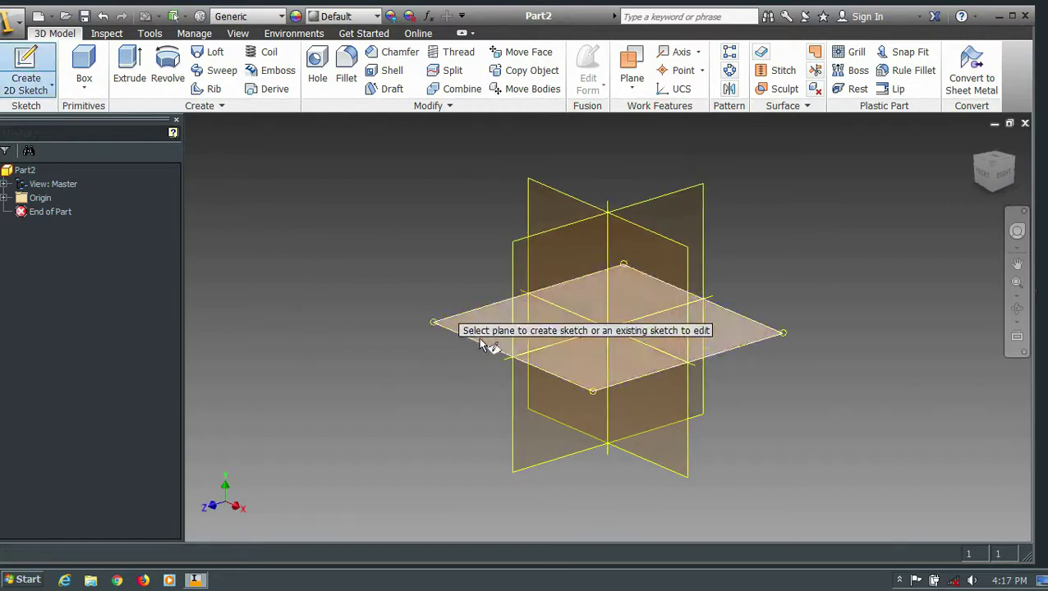
click(481, 345)
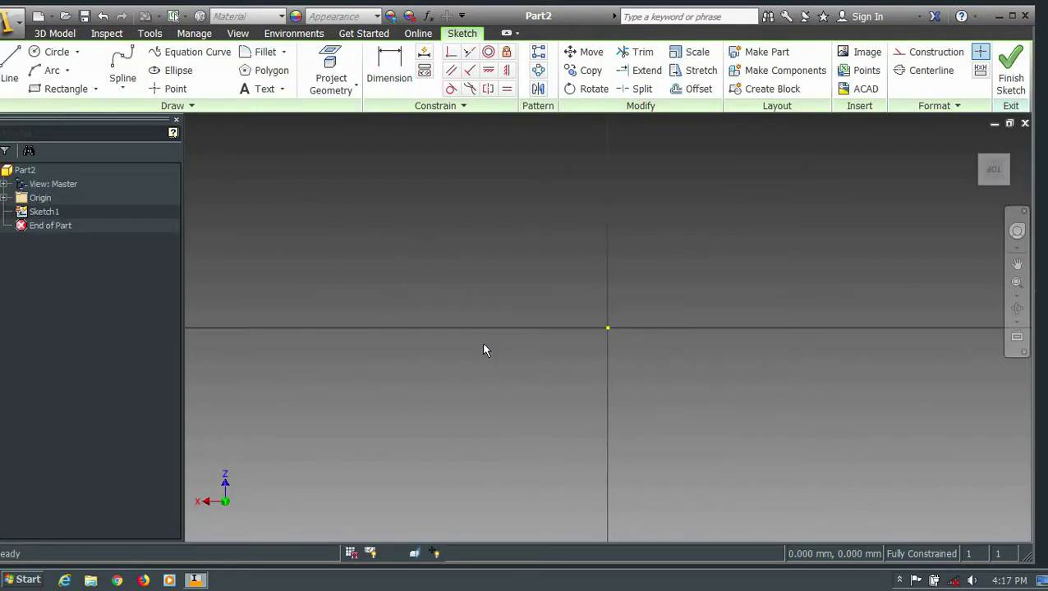
key(c)
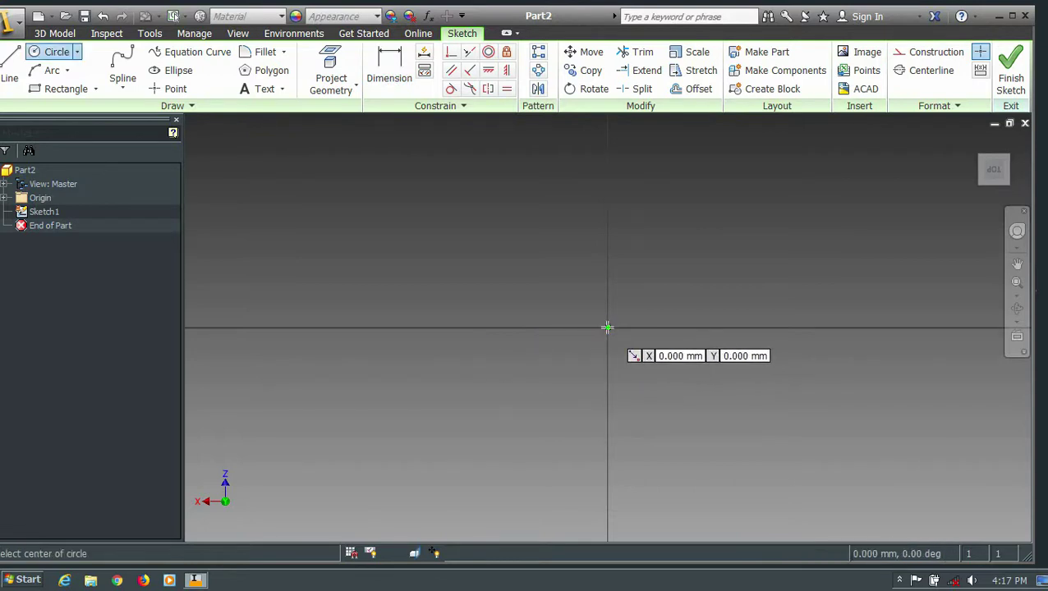
click(606, 328)
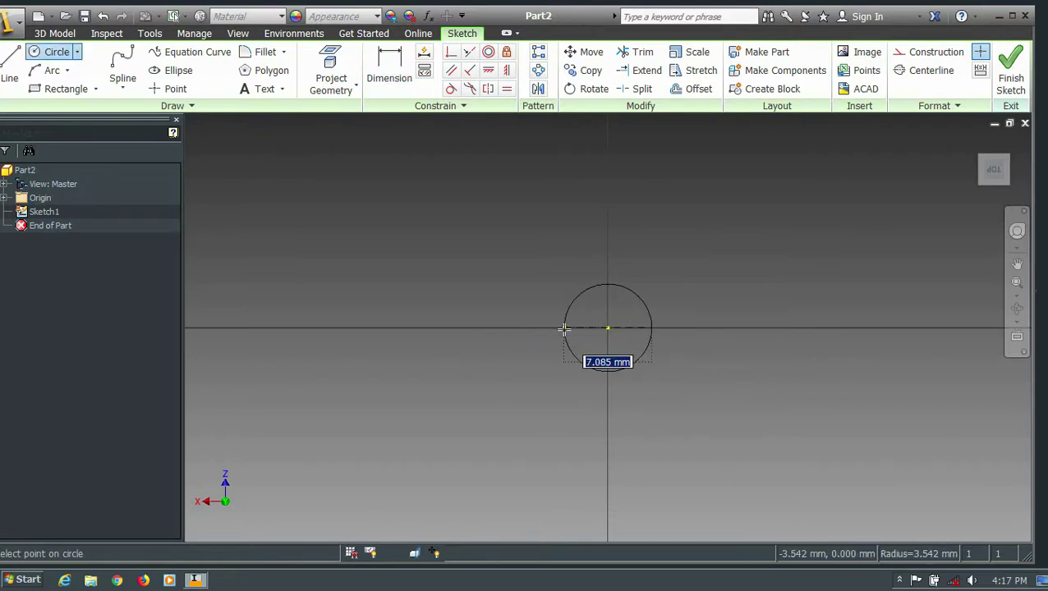
text(100)
key(Return)
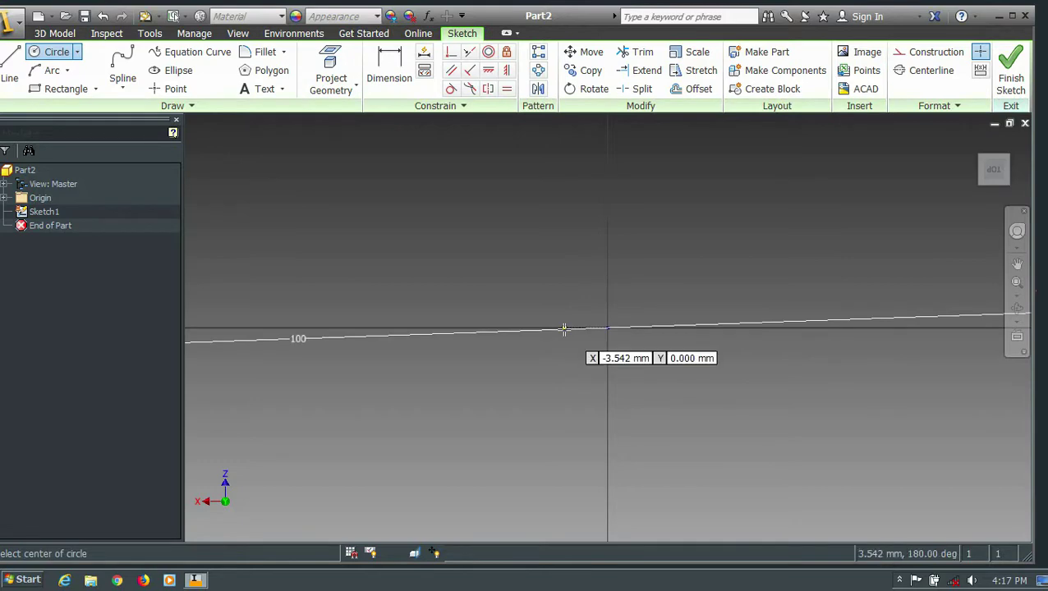
click(1010, 74)
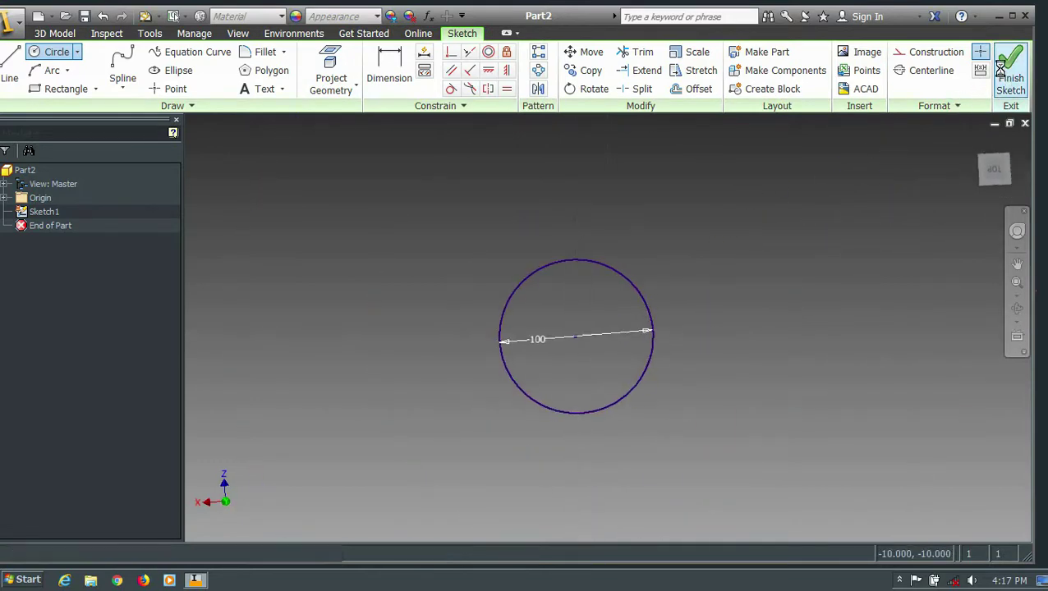
click(976, 147)
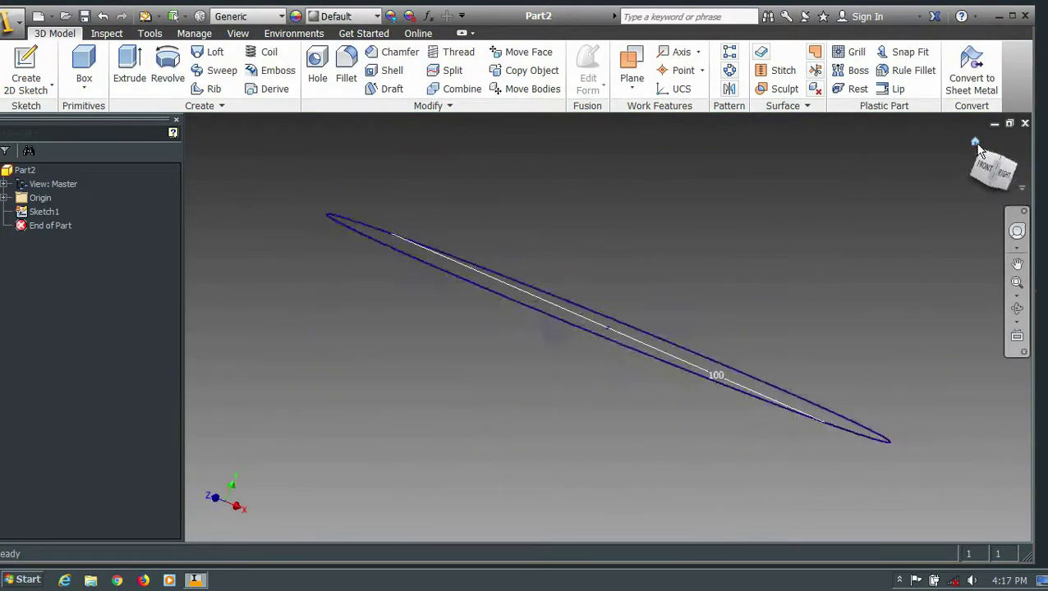
scroll(716, 212, down, 4)
middle_drag(718, 215, 587, 227)
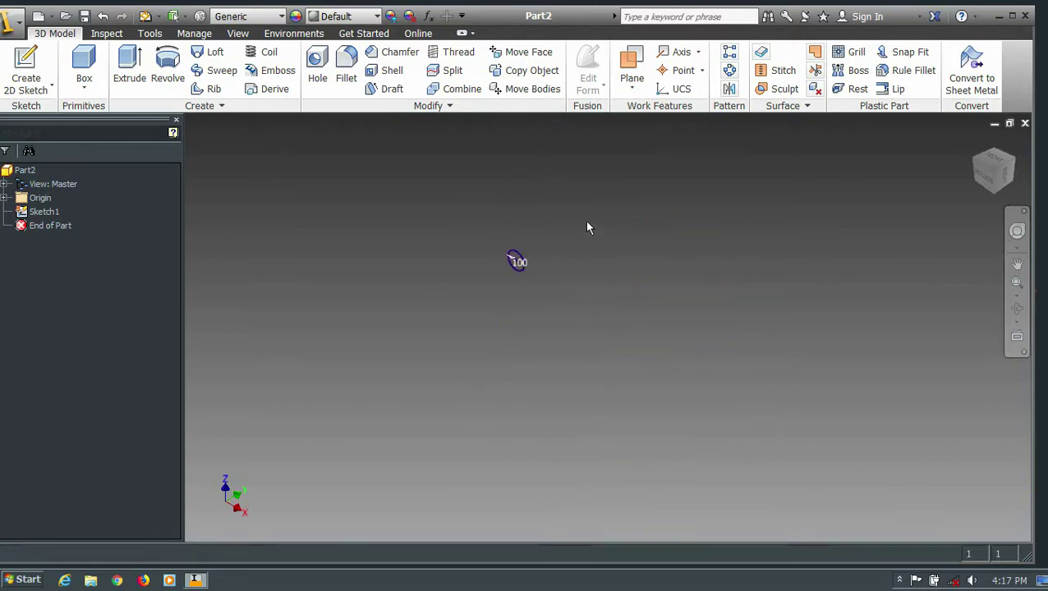
scroll(499, 215, up, 3)
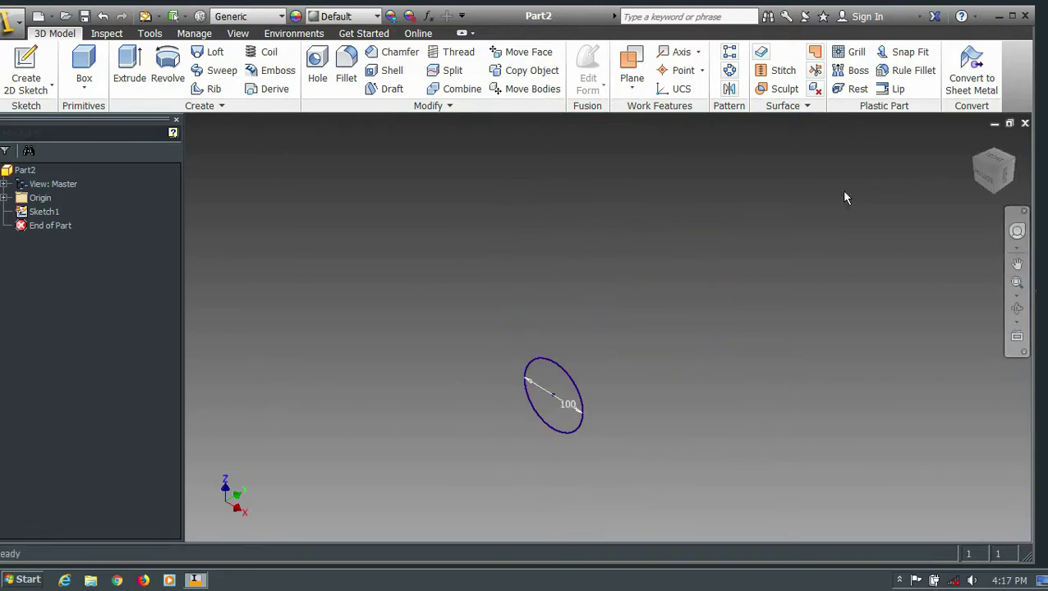
- Start Sketch2 on the vertical origin plane
click(27, 68)
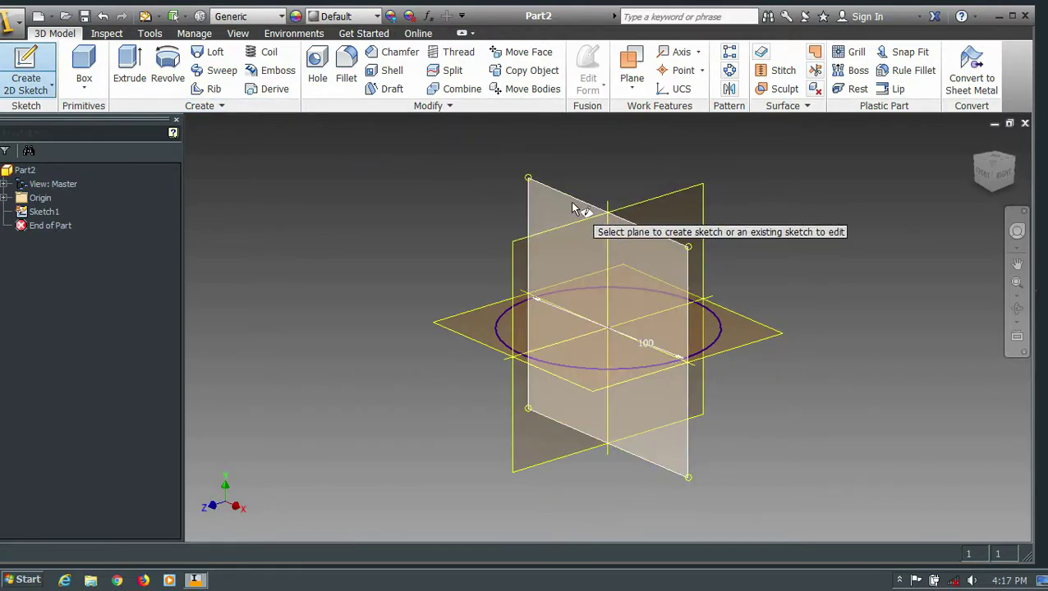
click(573, 207)
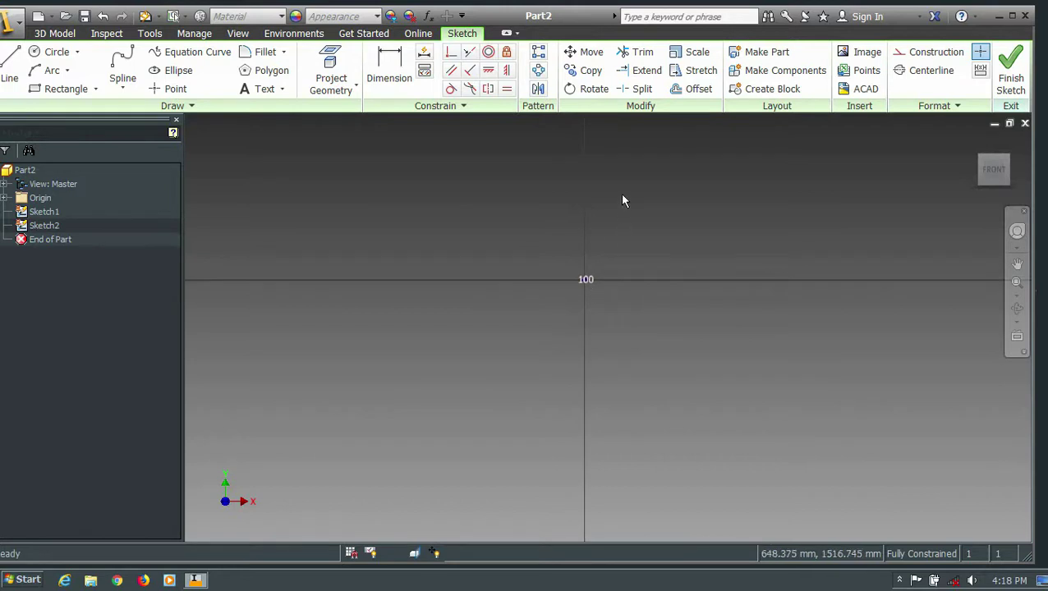
key(l)
click(588, 232)
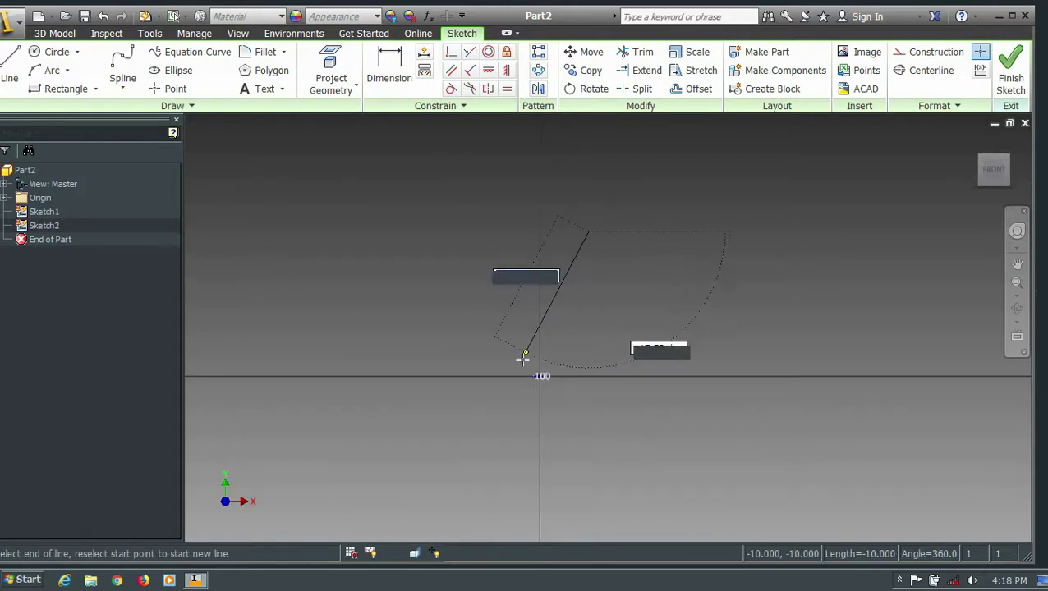
key(Escape)
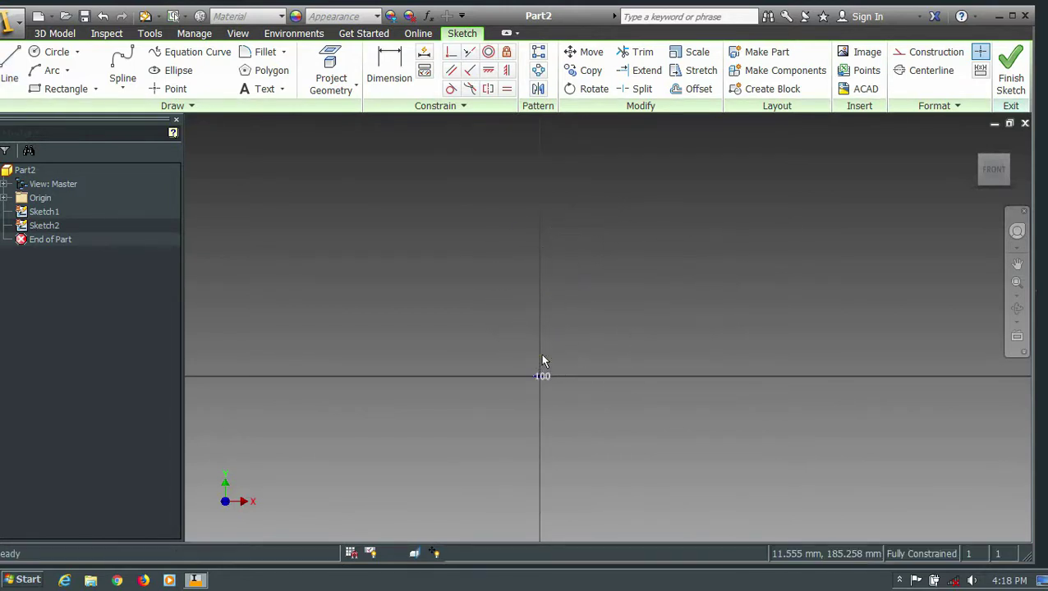
- Draw a 50 mm vertical line rising from the sketch origin
key(l)
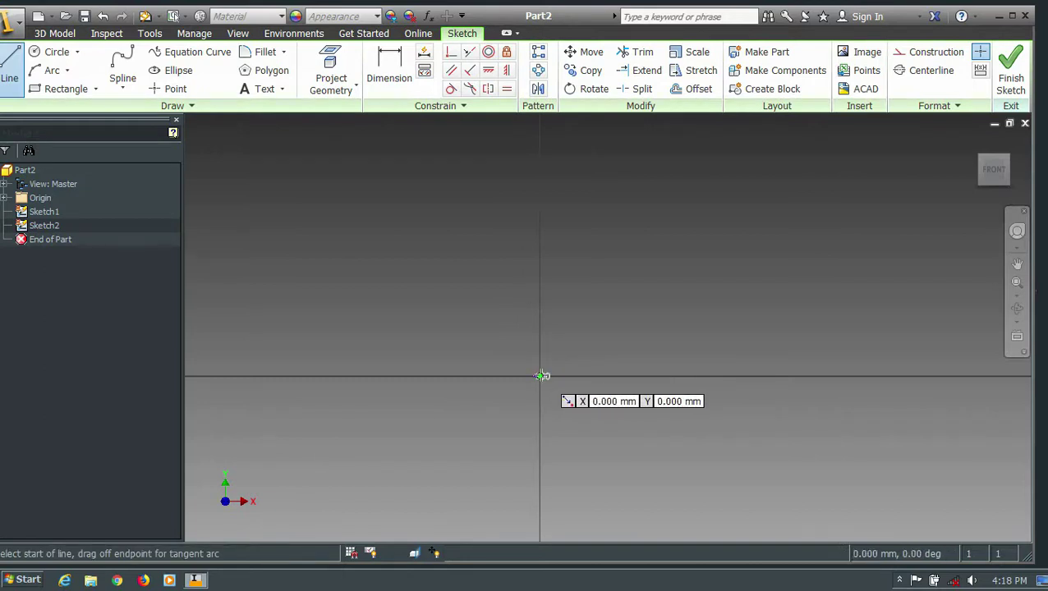
click(540, 377)
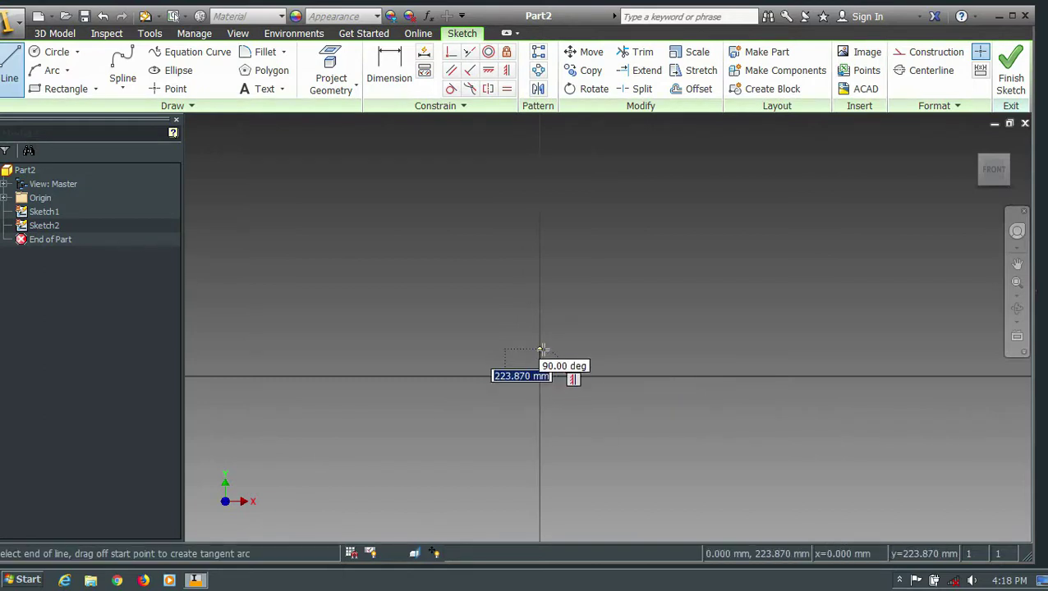
text(50)
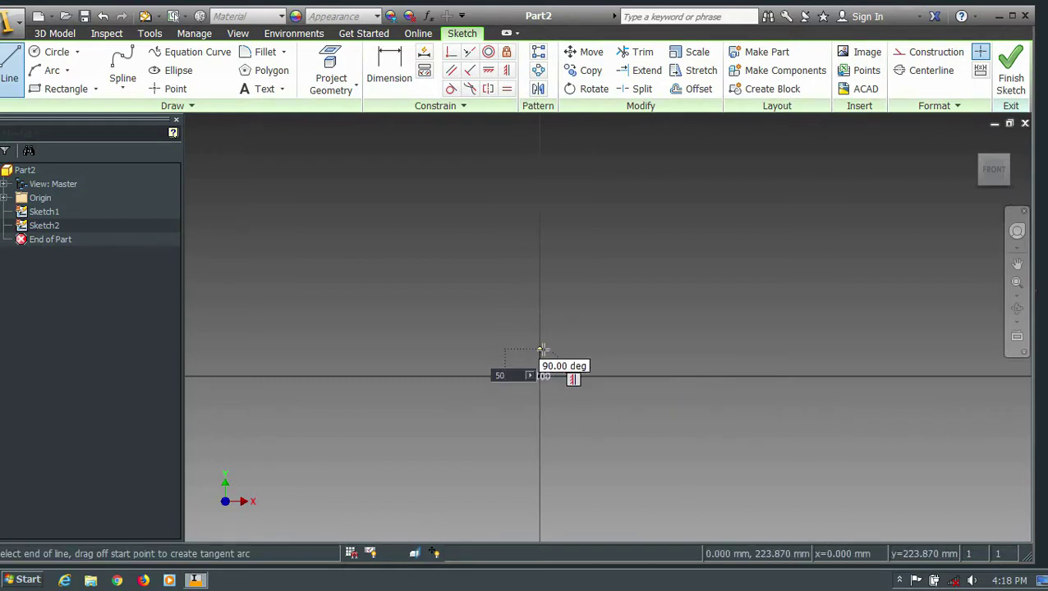
key(Return)
scroll(546, 377, up, 2)
scroll(548, 365, up, 1)
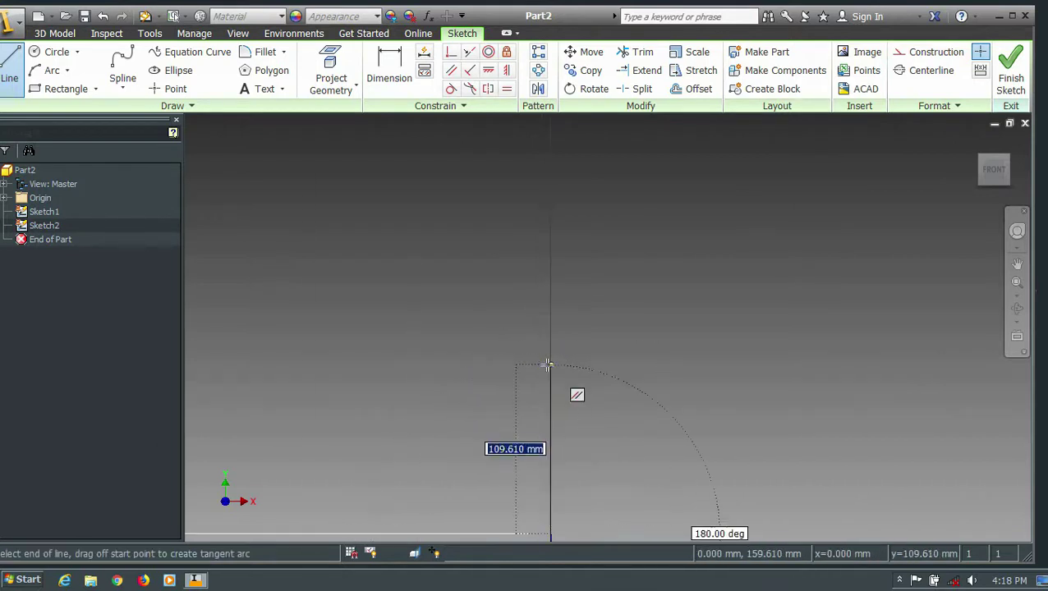
scroll(562, 414, up, 1)
scroll(561, 429, up, 1)
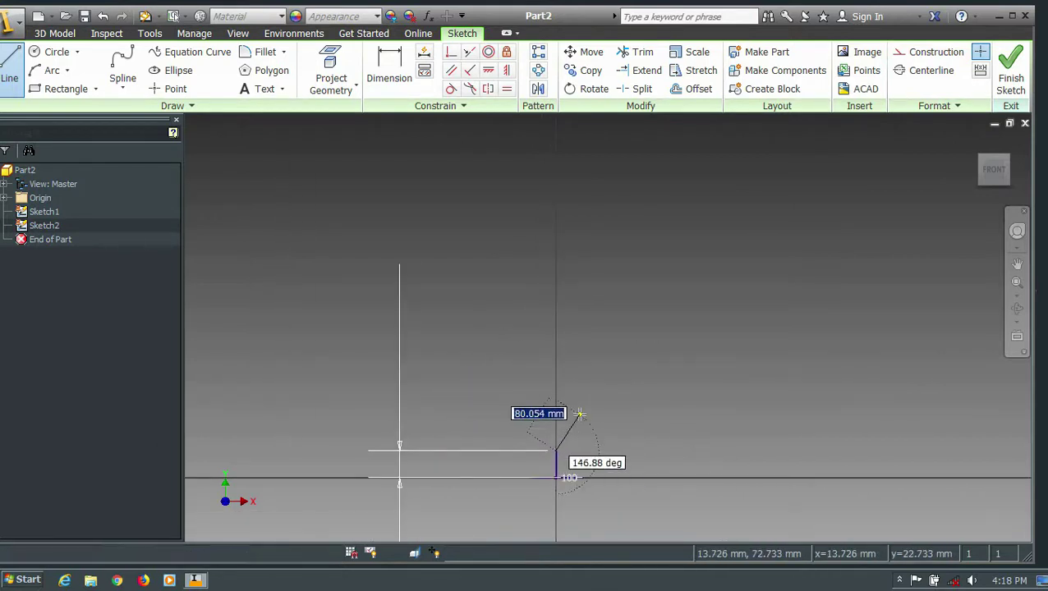
key(Escape)
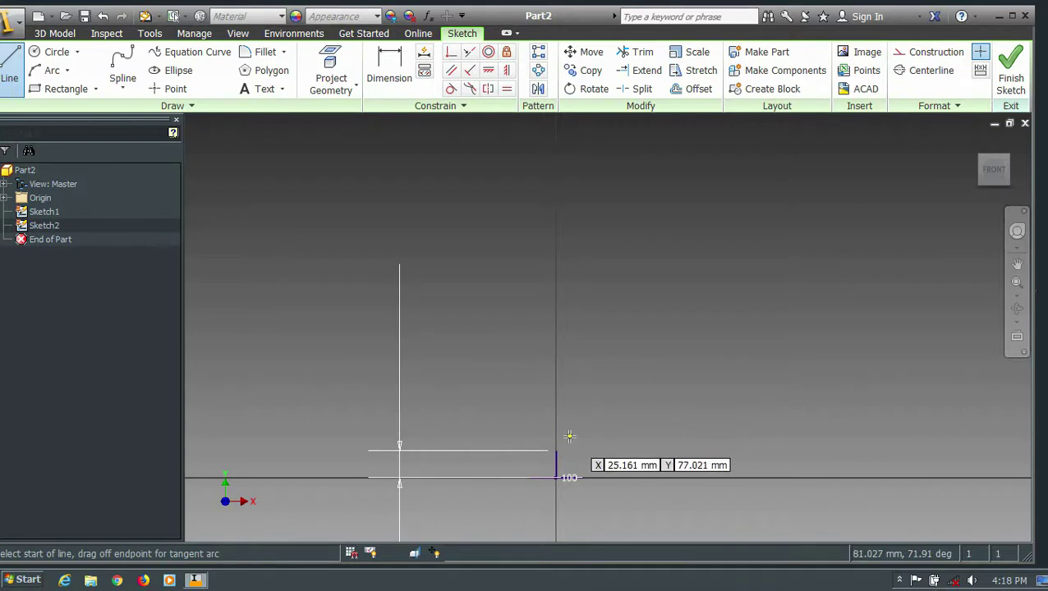
scroll(568, 435, up, 2)
scroll(532, 453, down, 2)
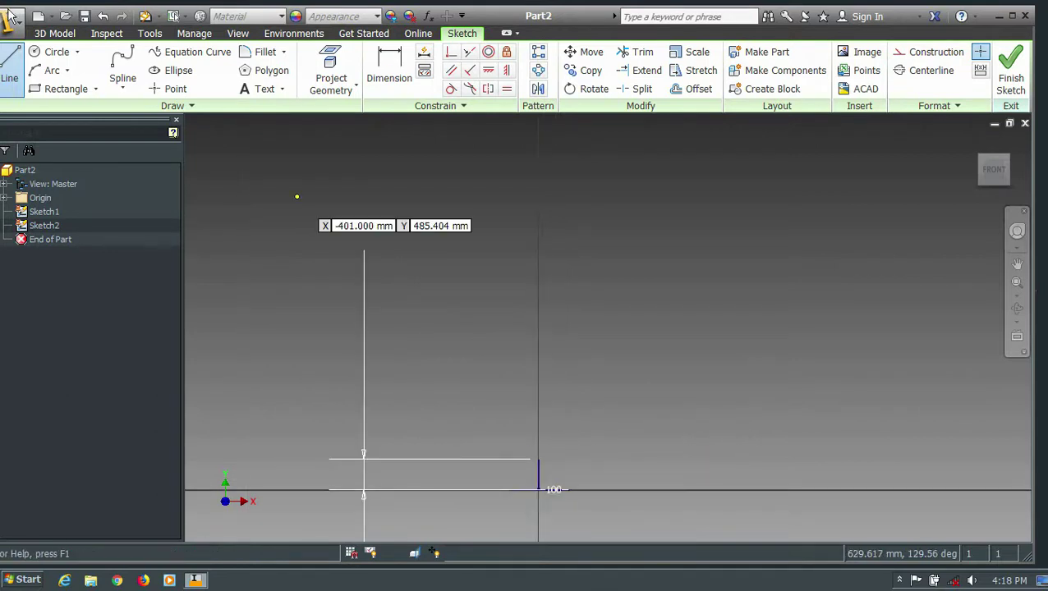
- Draw a four-point S-shaped spline from the top of the 50 mm line, sweeping up and right
click(123, 67)
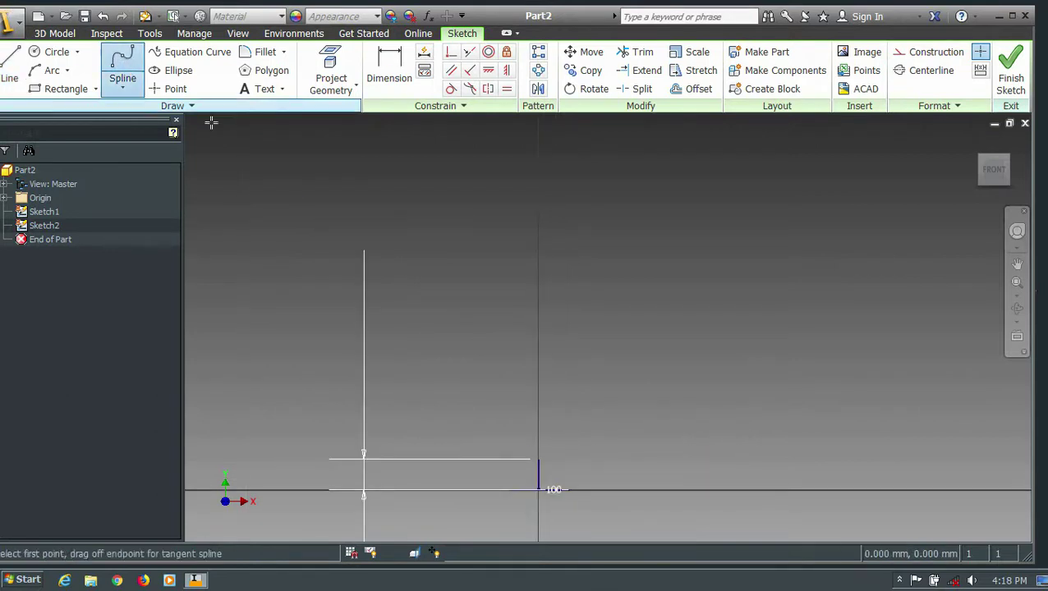
click(538, 460)
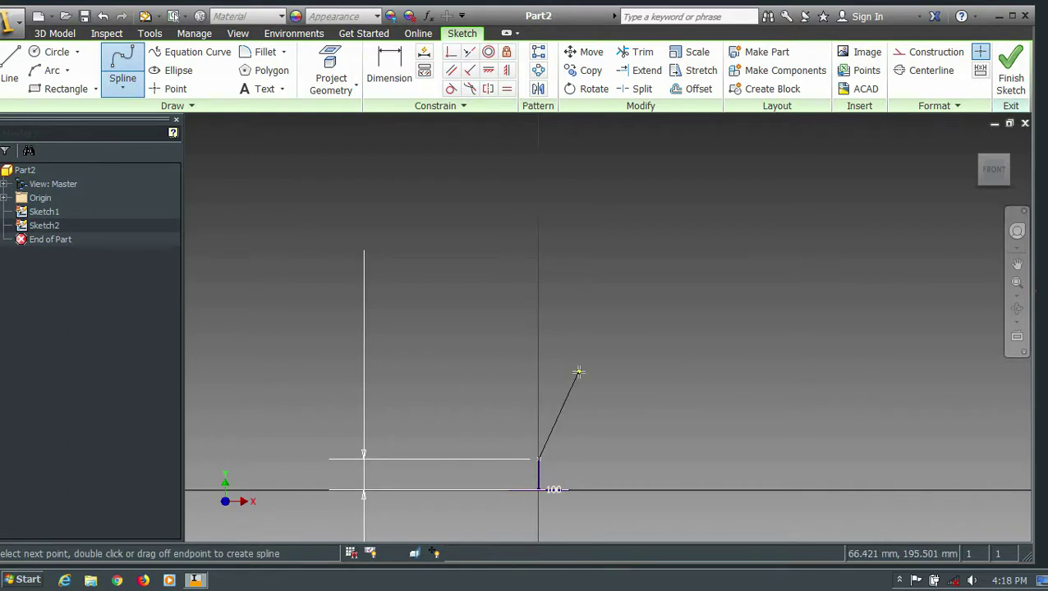
click(579, 372)
click(858, 229)
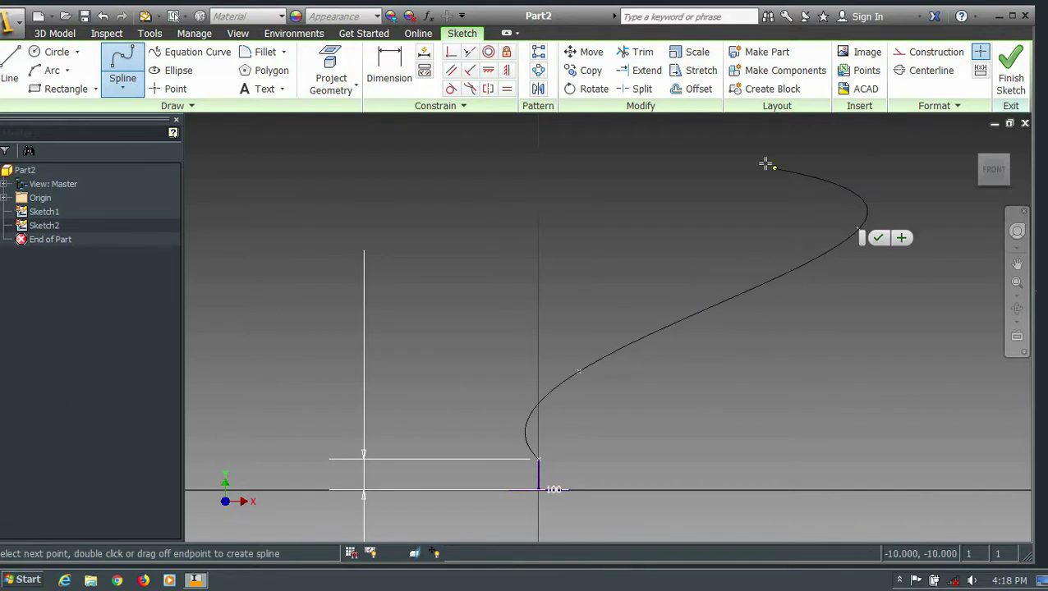
click(764, 164)
key(Return)
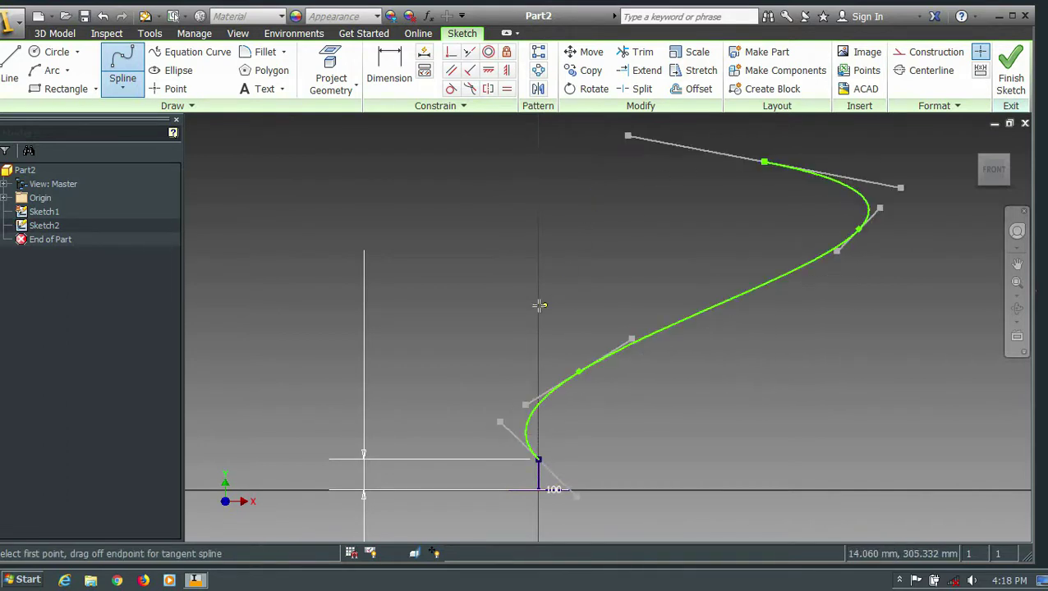
- Activate the Dimension tool to begin constraining the curve
click(388, 66)
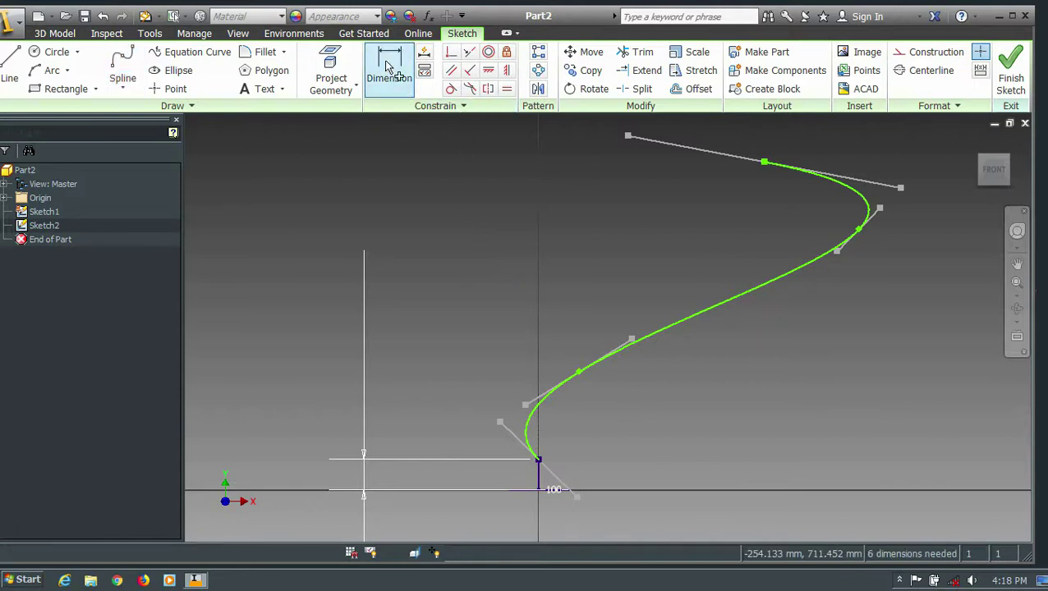
click(386, 66)
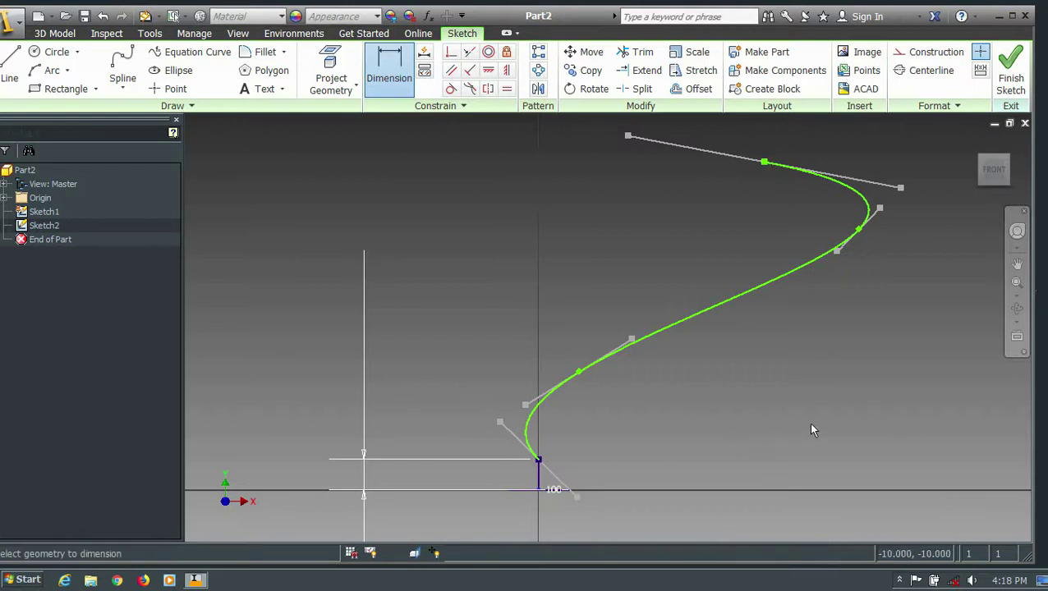
scroll(747, 362, up, 3)
scroll(760, 334, down, 4)
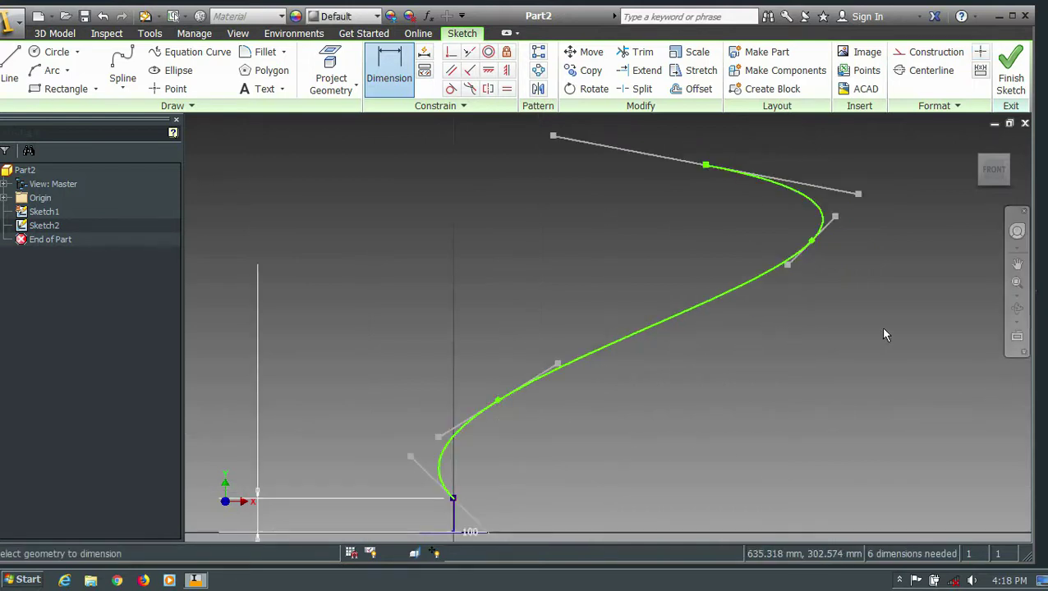
scroll(888, 327, up, 2)
scroll(690, 332, down, 3)
scroll(780, 324, up, 3)
scroll(791, 327, down, 2)
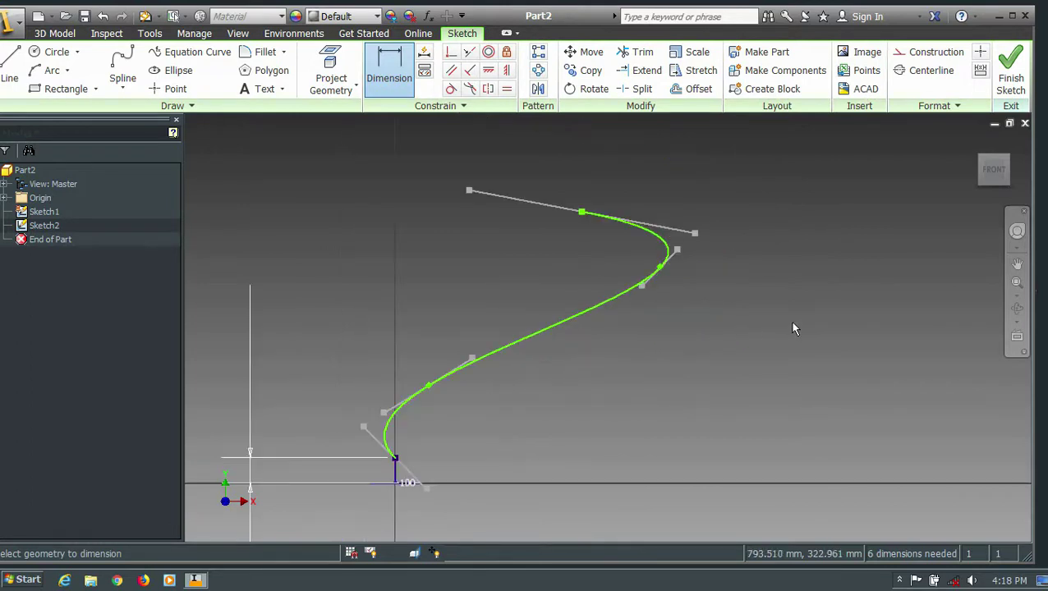
- Dimension the spline's overall height to 700
click(395, 74)
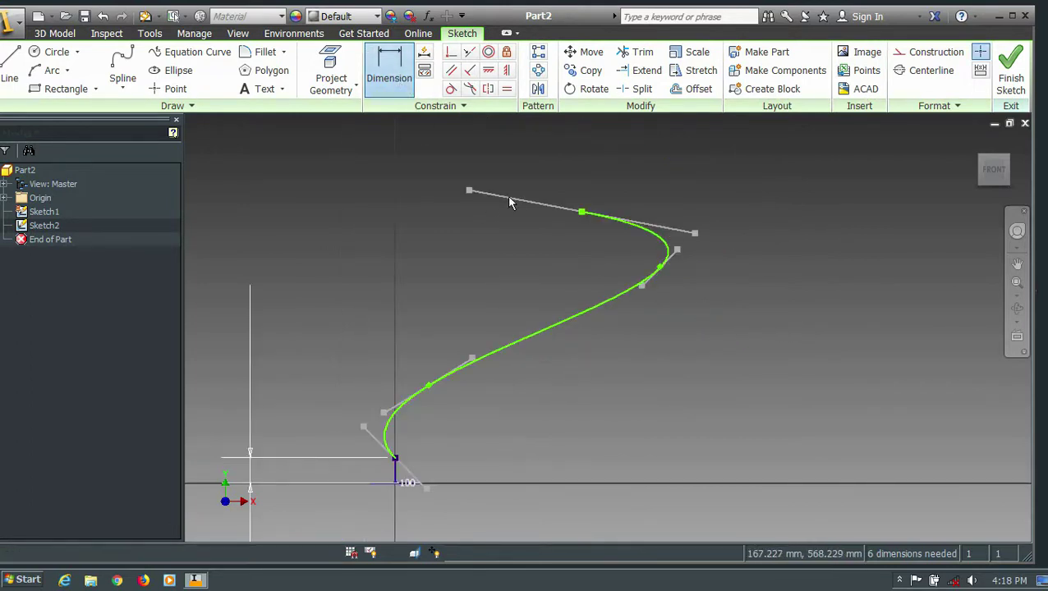
click(580, 214)
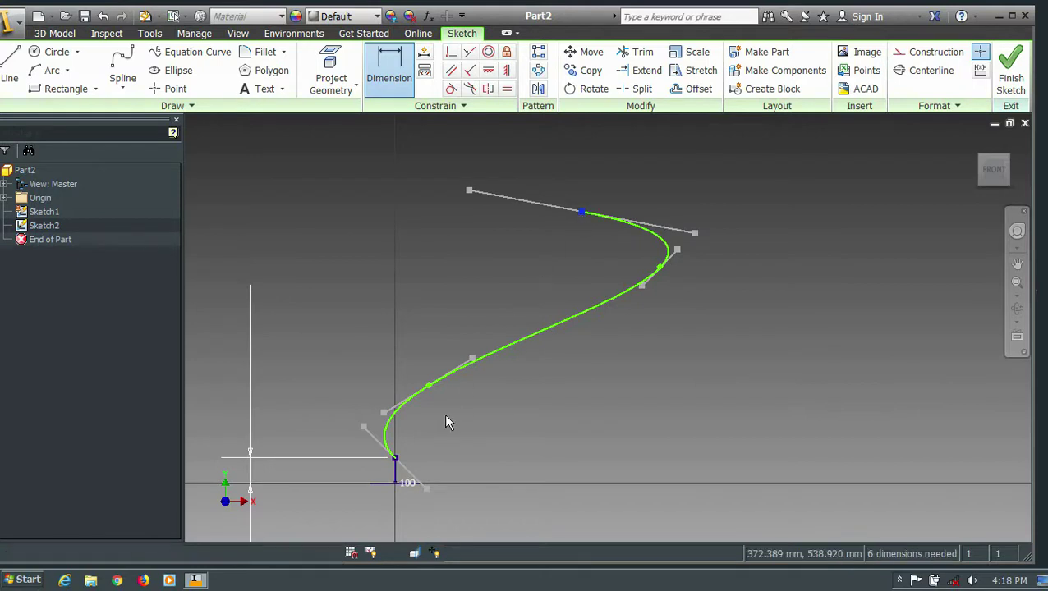
click(408, 483)
click(775, 366)
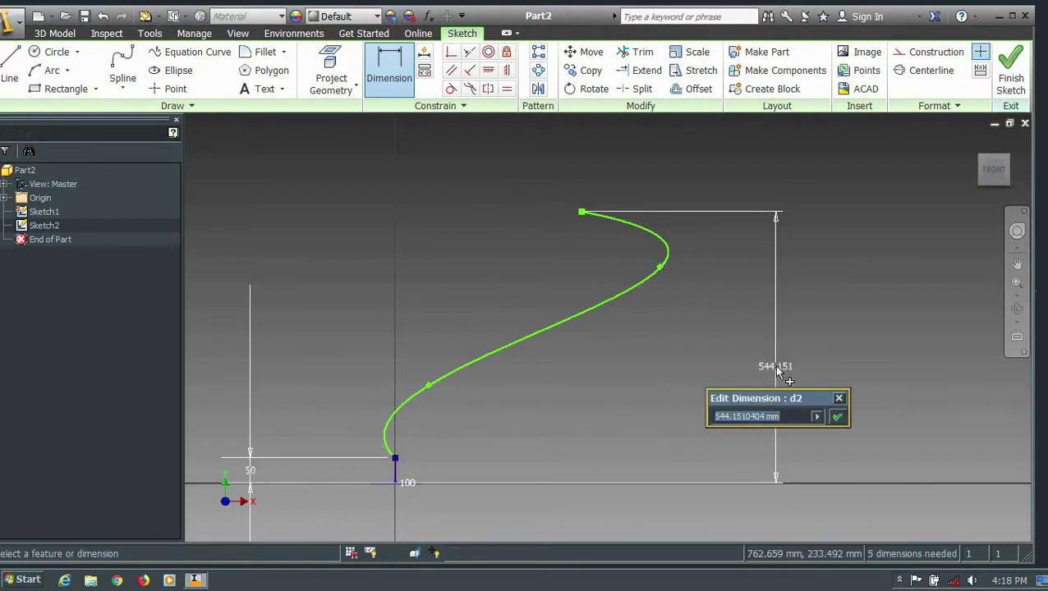
text(700)
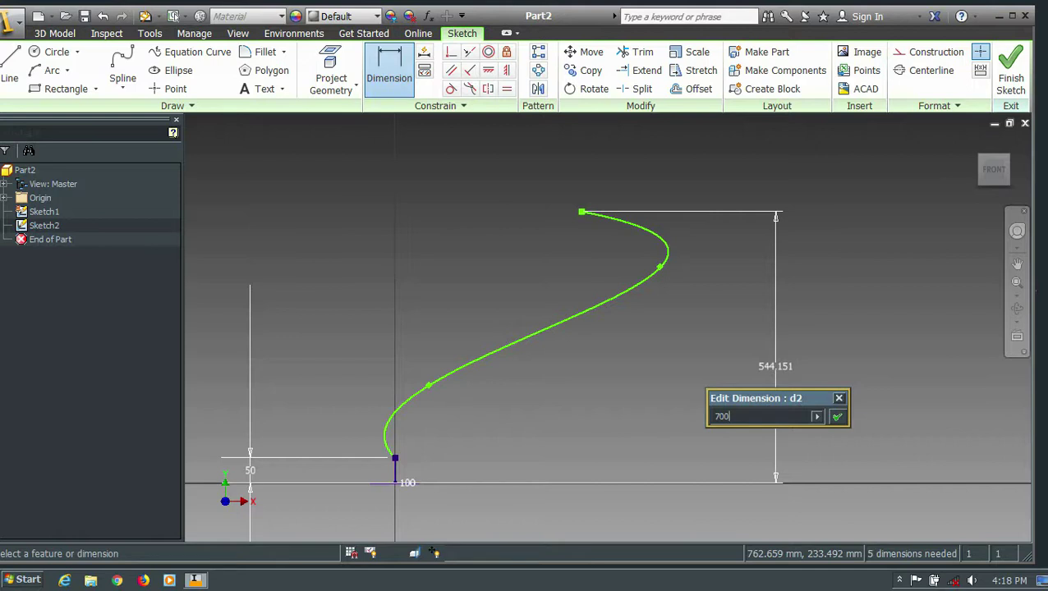
key(Return)
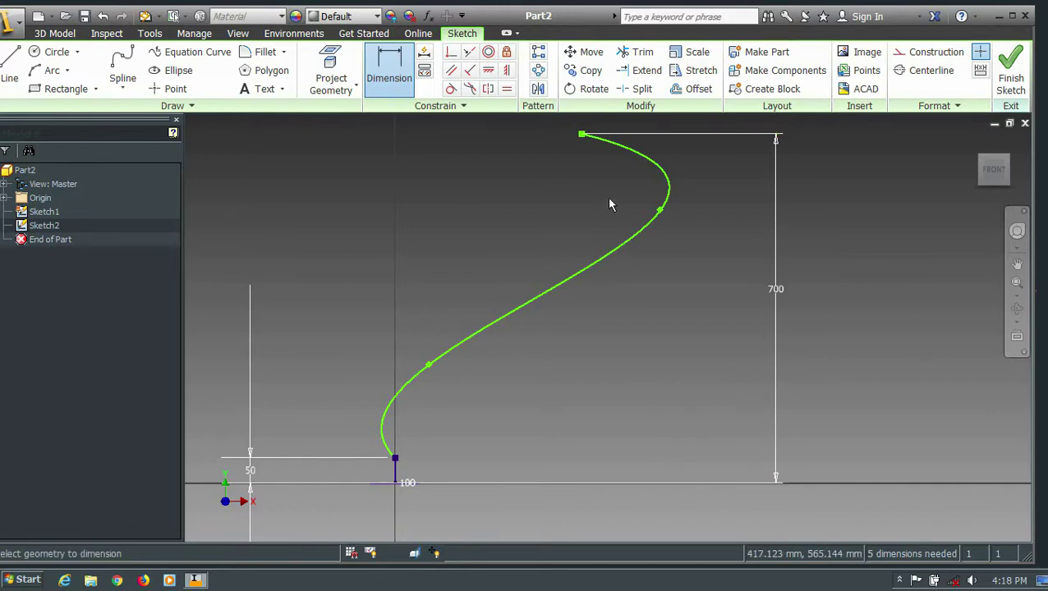
- Dimension the spline's upper and lower inner points at heights 435 and 300
click(396, 484)
click(660, 211)
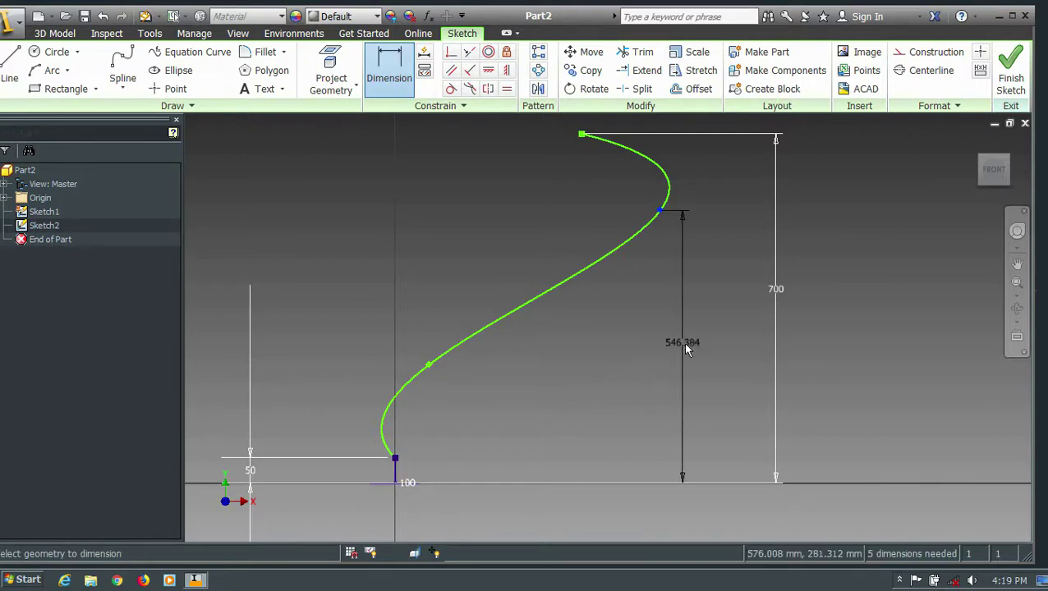
click(721, 351)
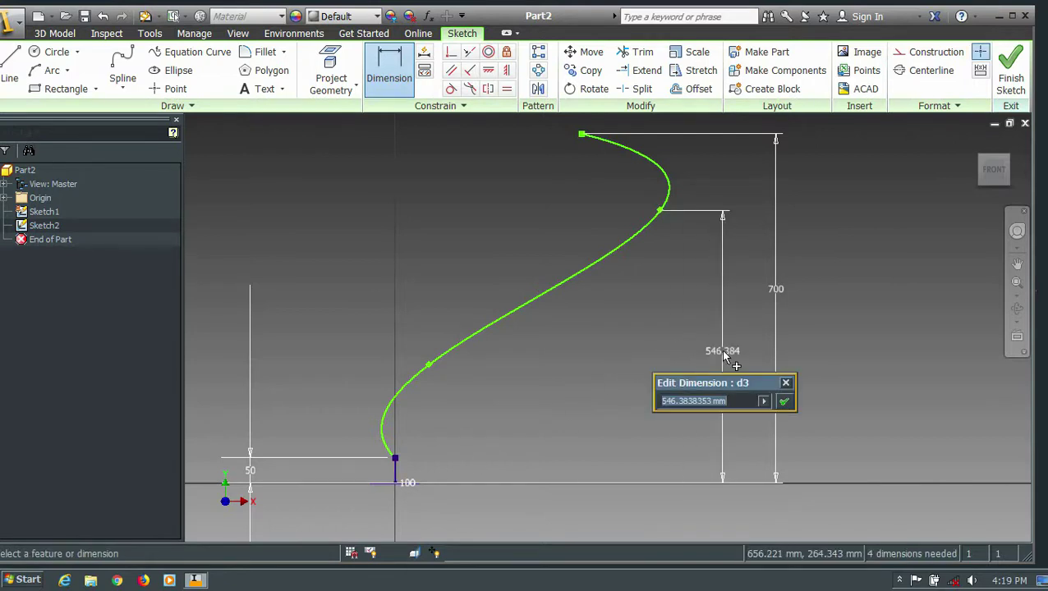
text(435)
key(Return)
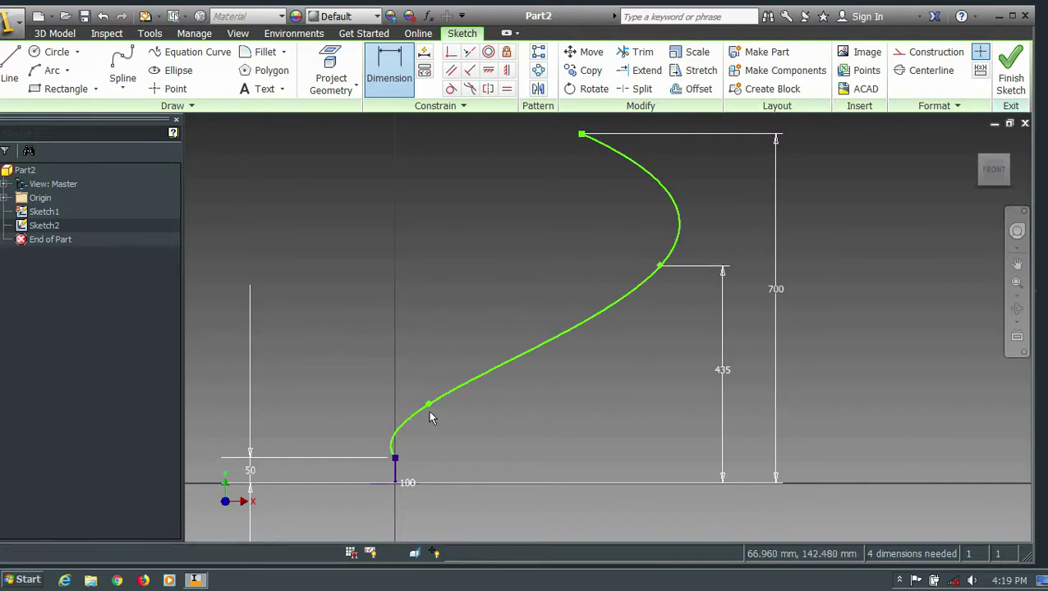
click(428, 404)
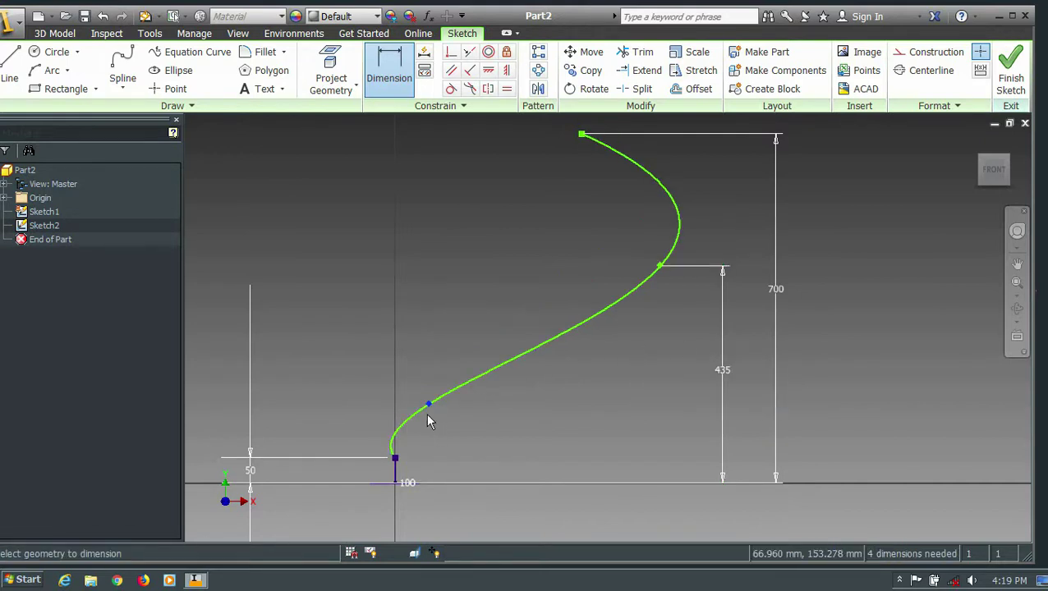
click(400, 484)
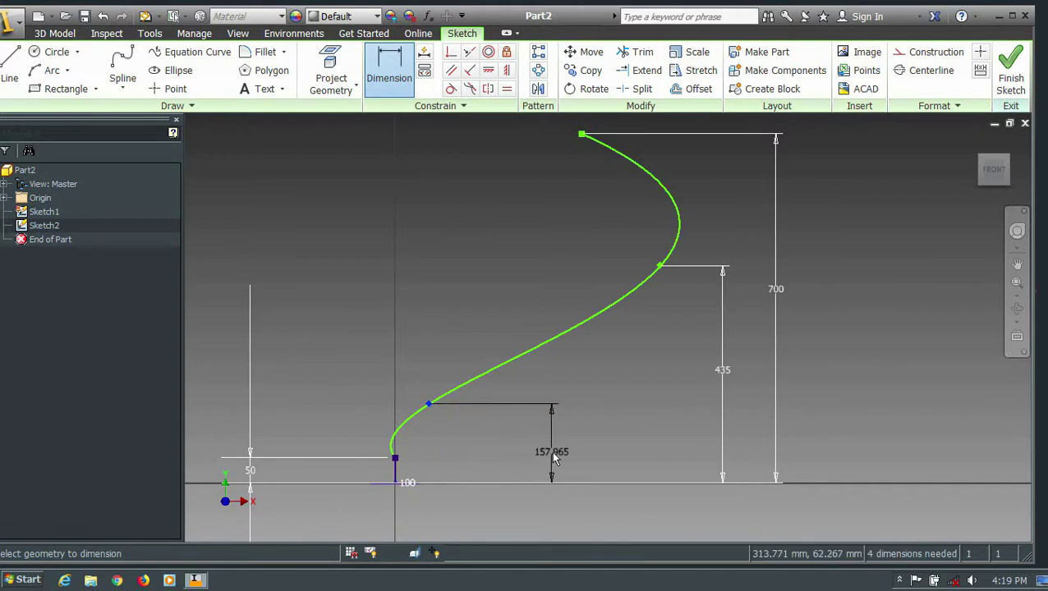
click(551, 451)
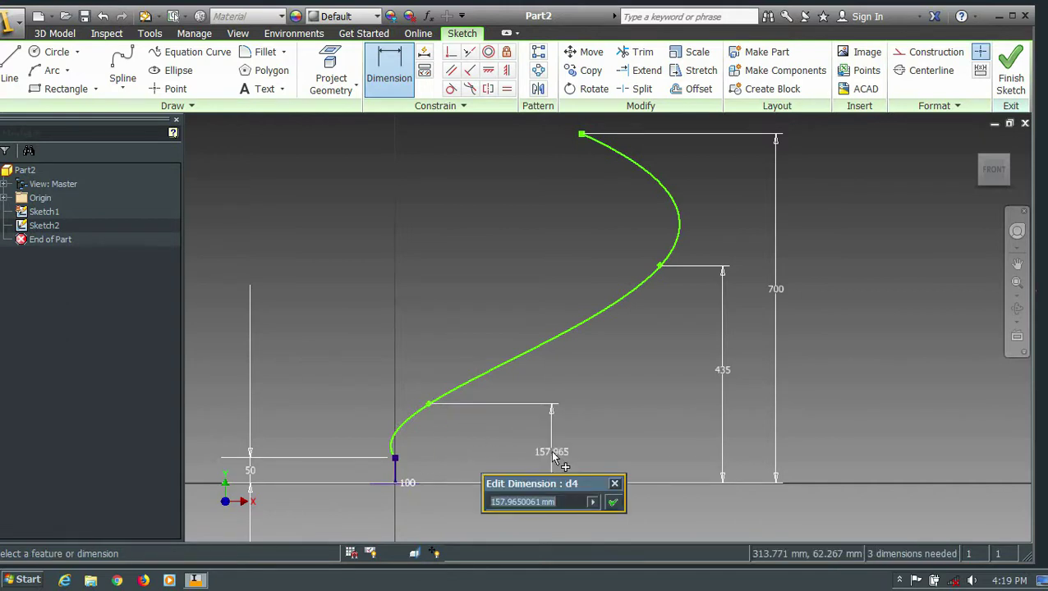
text(300)
key(Return)
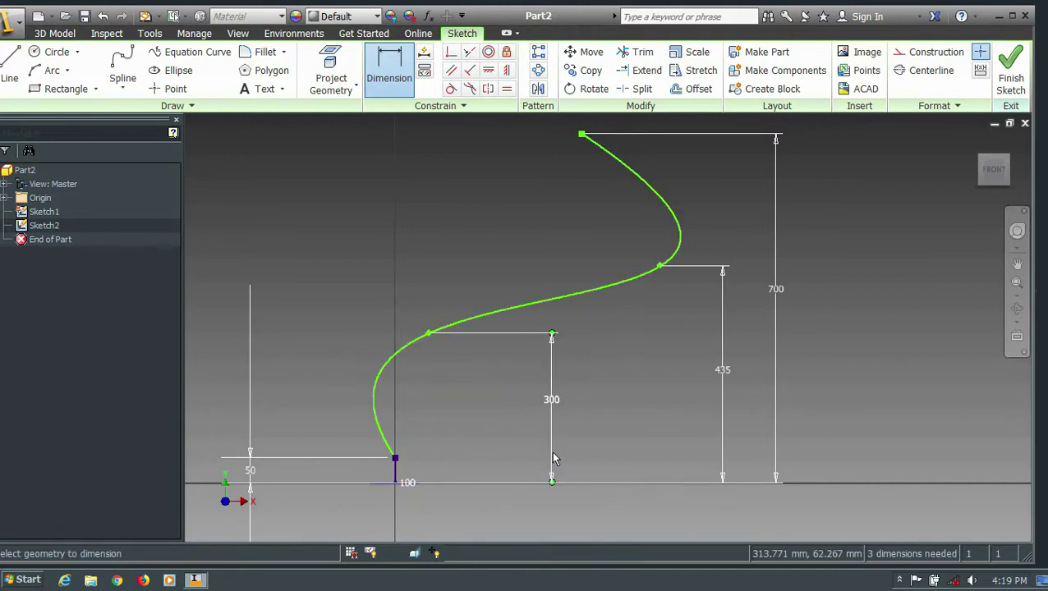
click(582, 136)
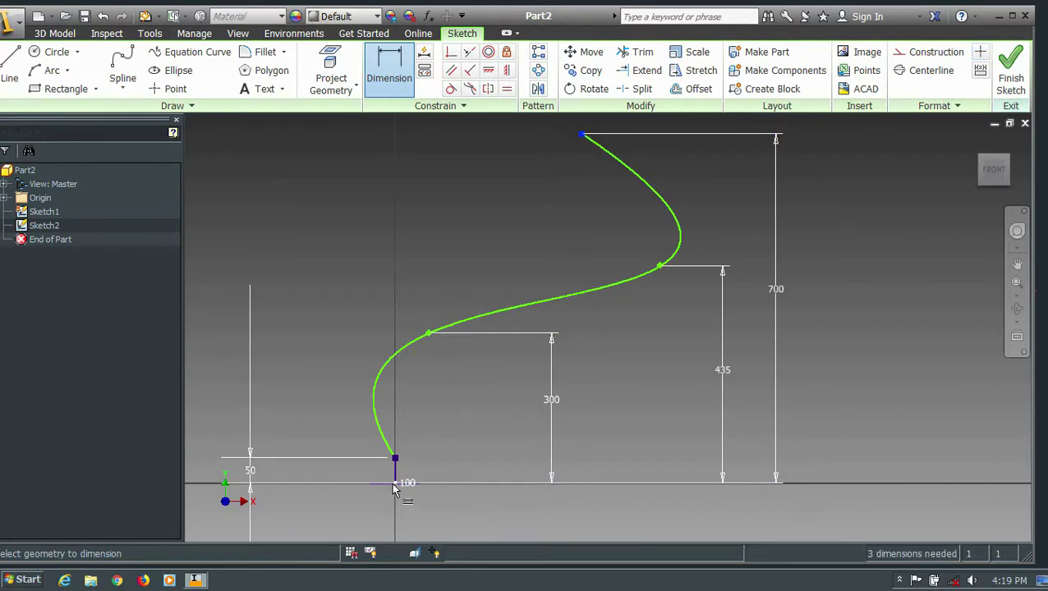
- Set the spline top endpoint's horizontal offset to 414.25
scroll(408, 394, up, 3)
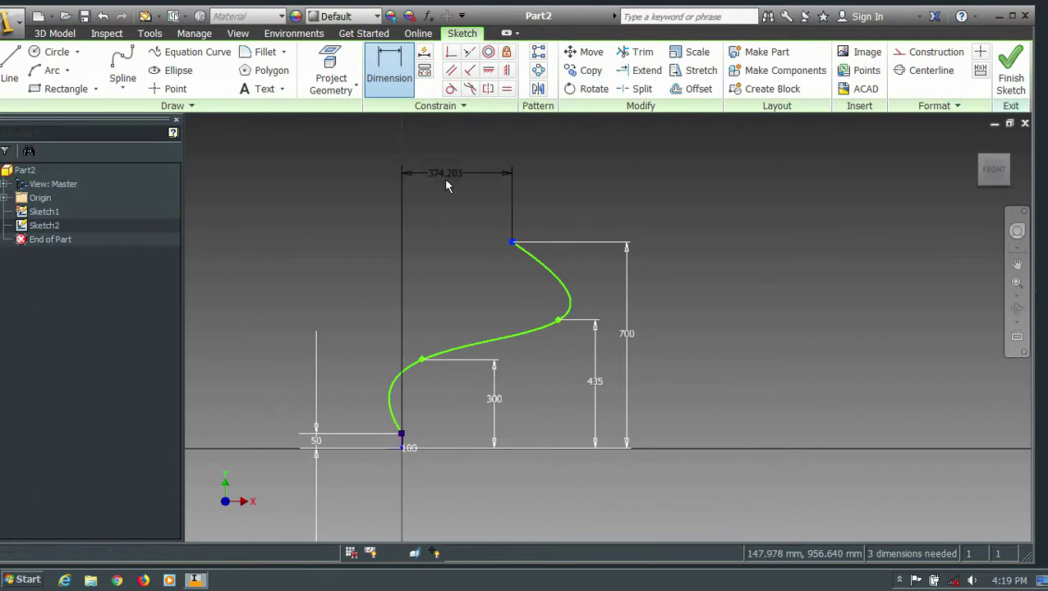
click(446, 186)
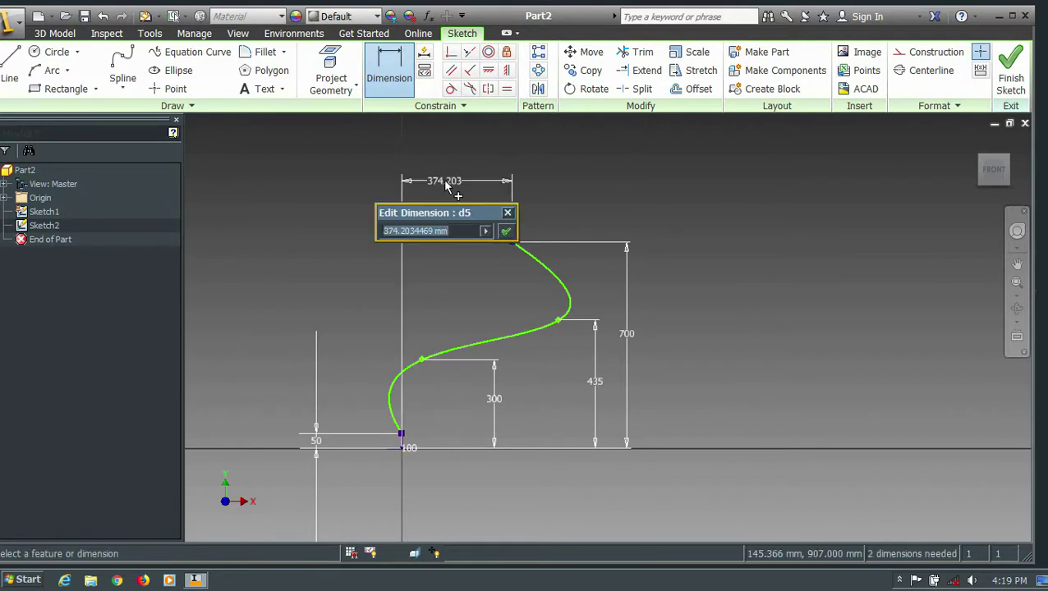
text(414.25)
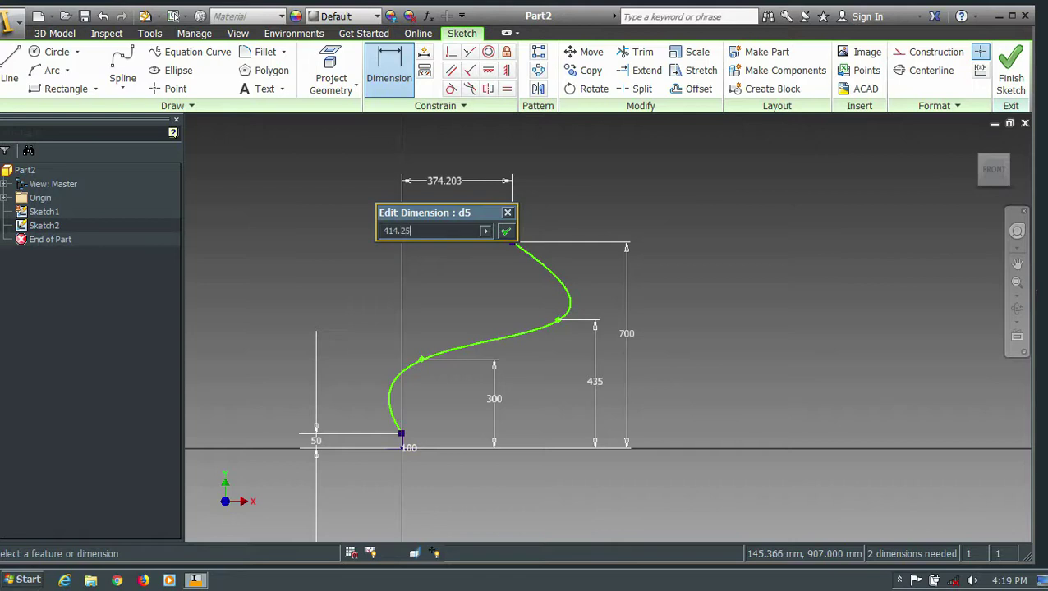
key(Return)
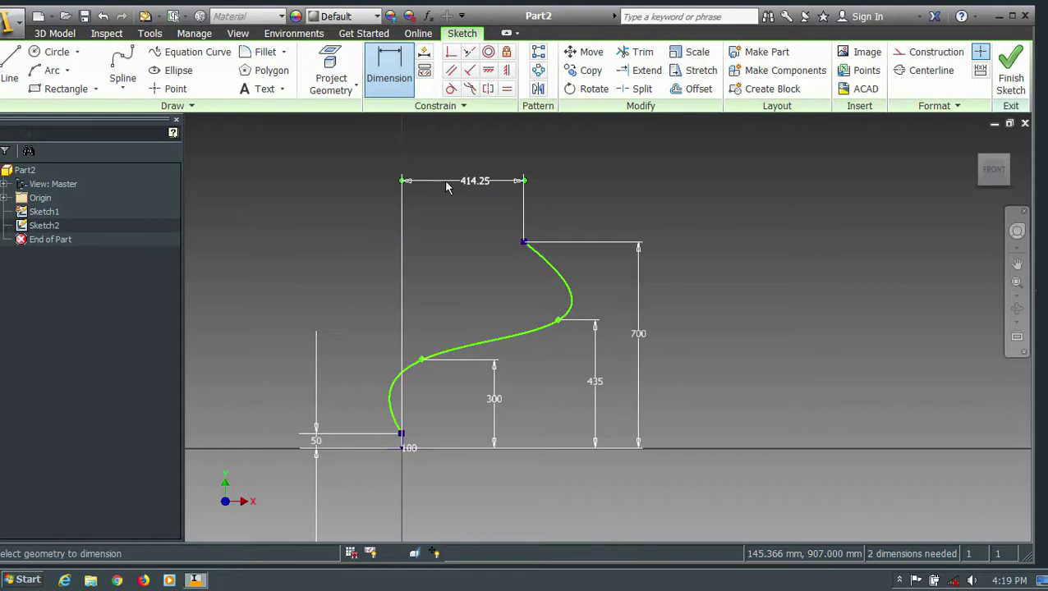
- Give the inner spline points horizontal offsets of 485.5 and 84.8, fully constraining the sketch
click(558, 324)
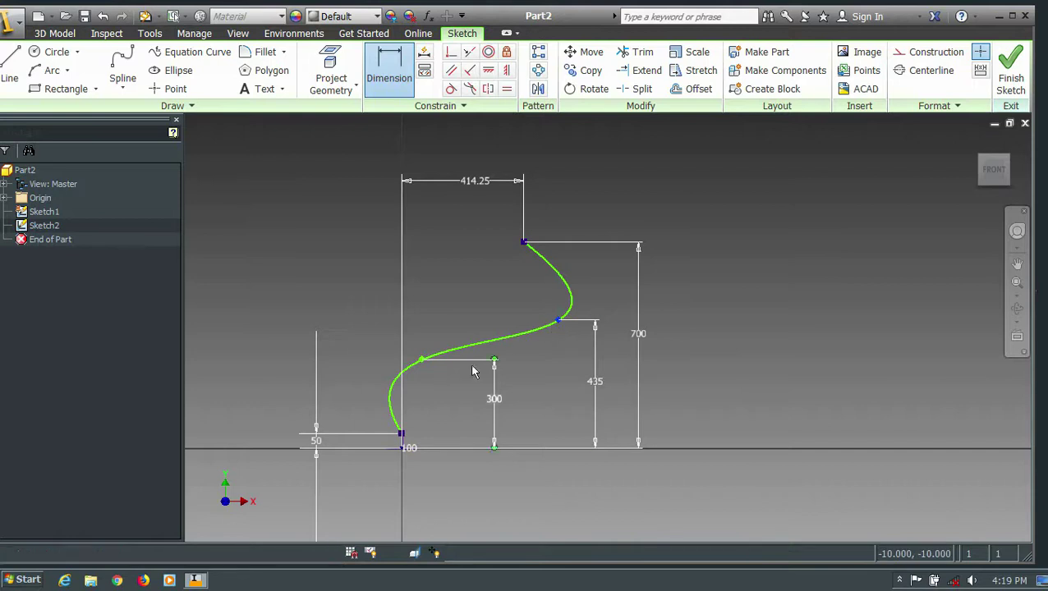
click(408, 448)
click(449, 261)
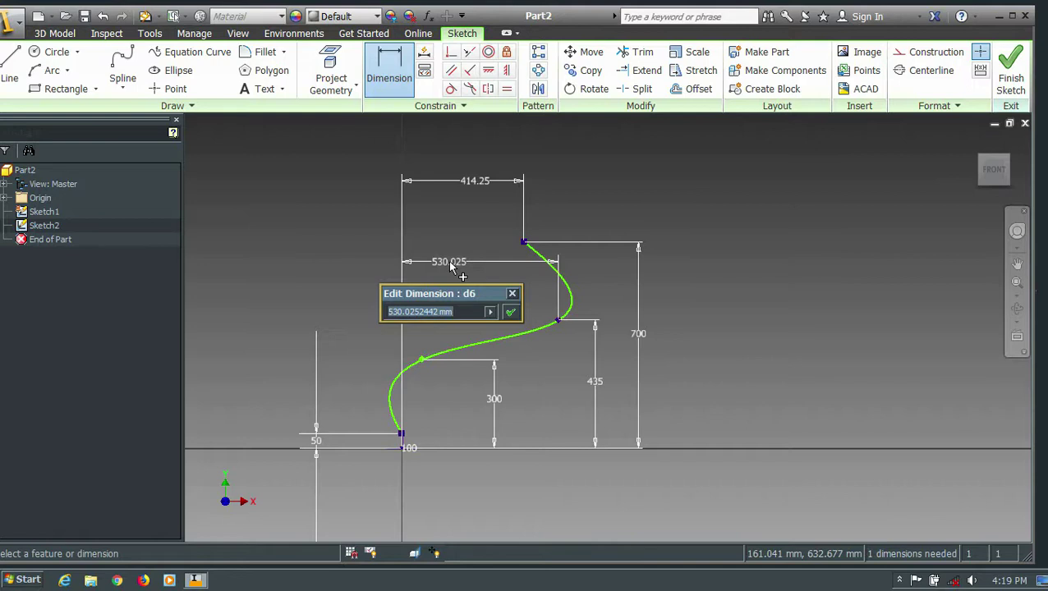
text(485.5)
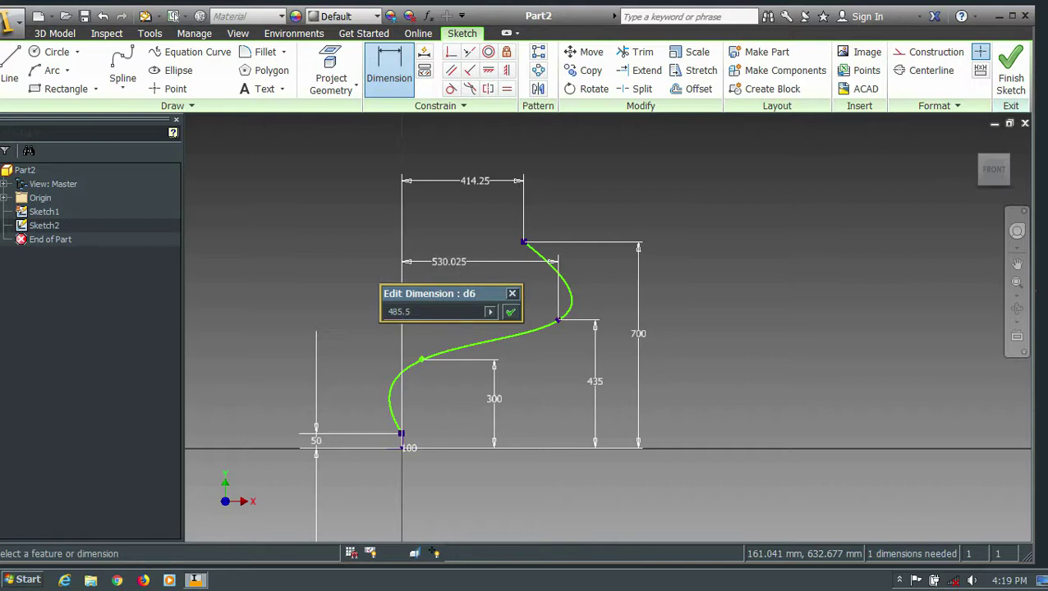
key(Return)
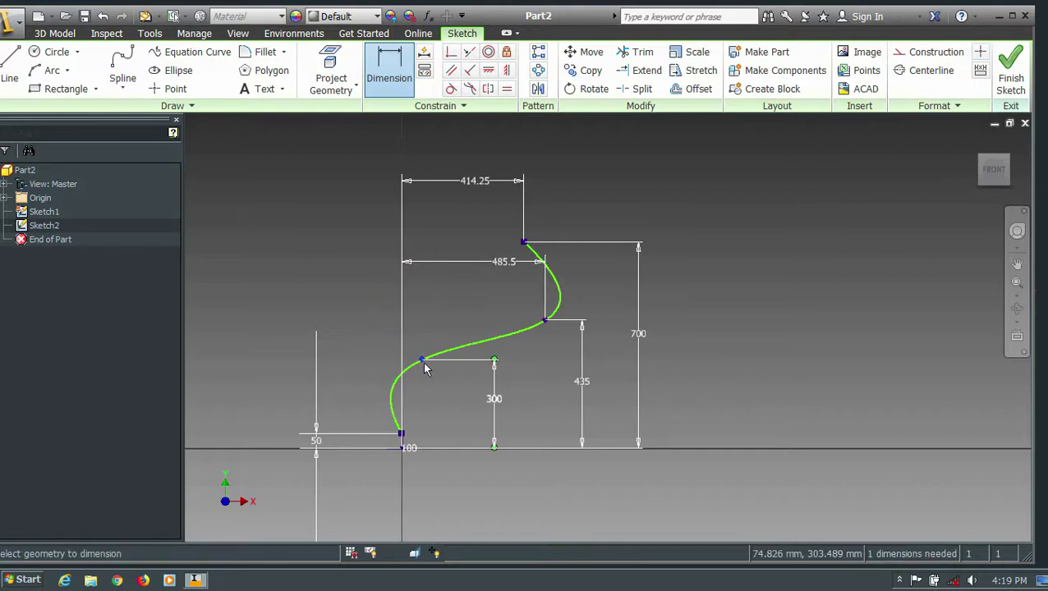
click(408, 444)
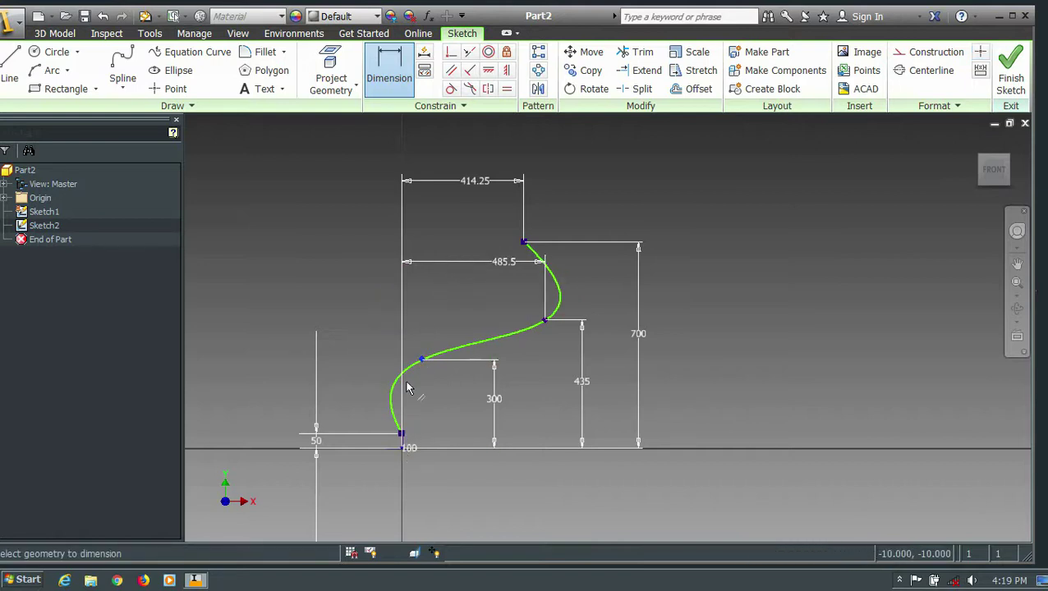
click(421, 359)
click(410, 319)
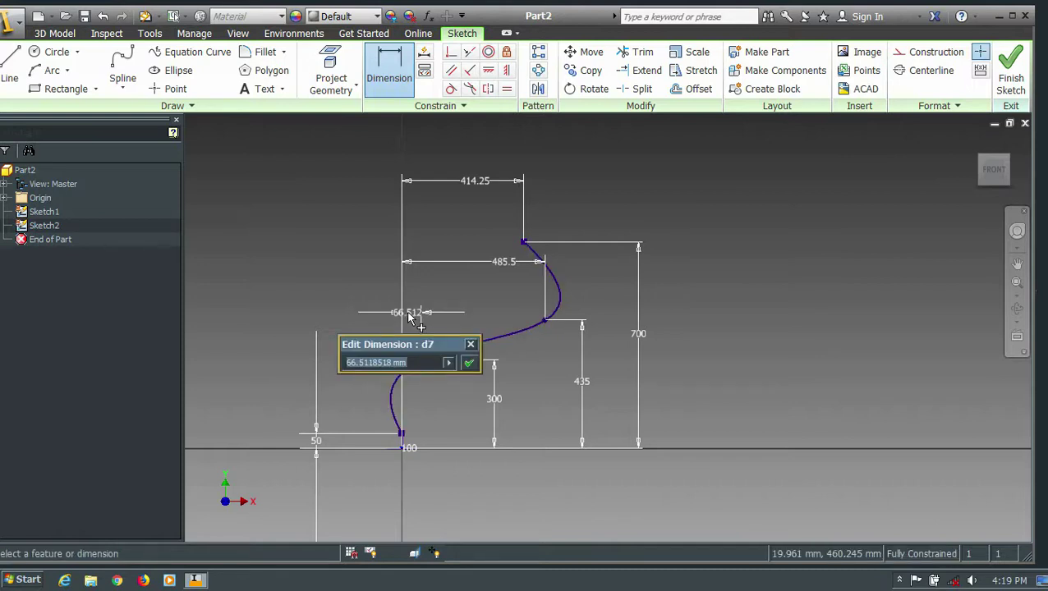
text(84.8)
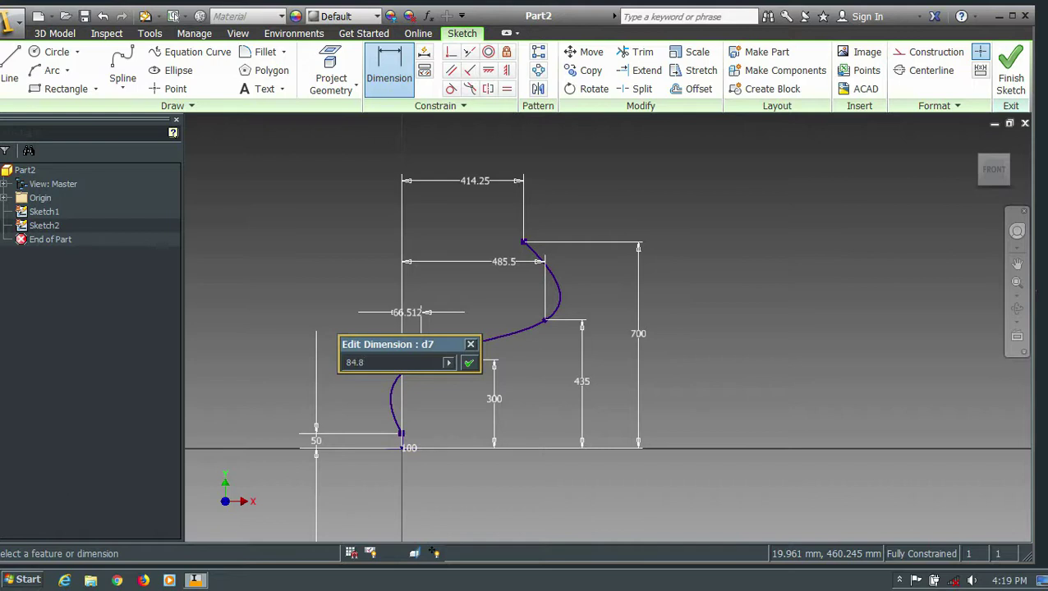
key(Return)
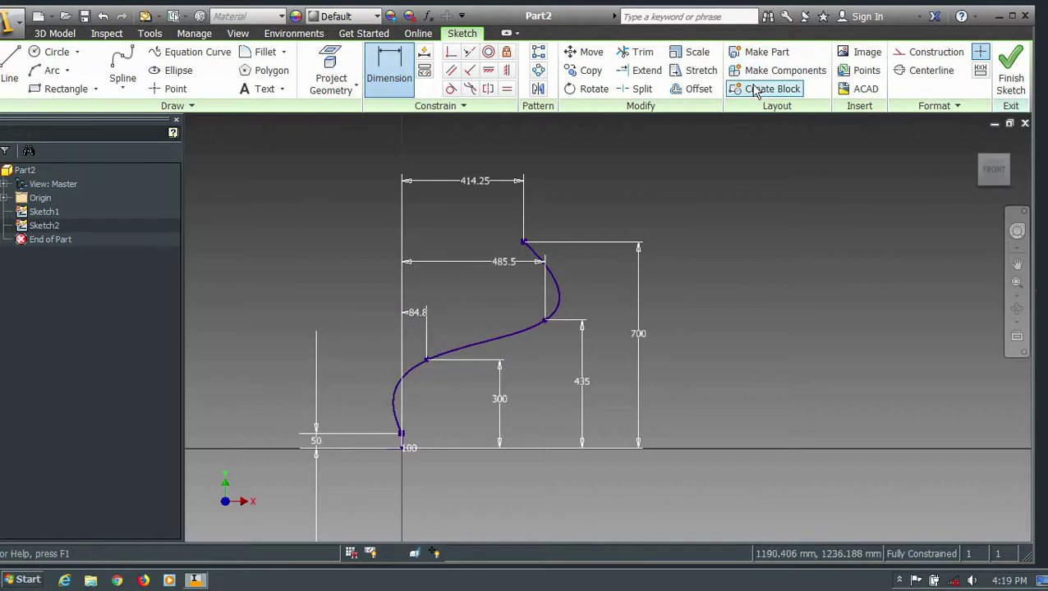
- Add a 50 mm vertical line up from the spline's top endpoint and finish Sketch2
key(l)
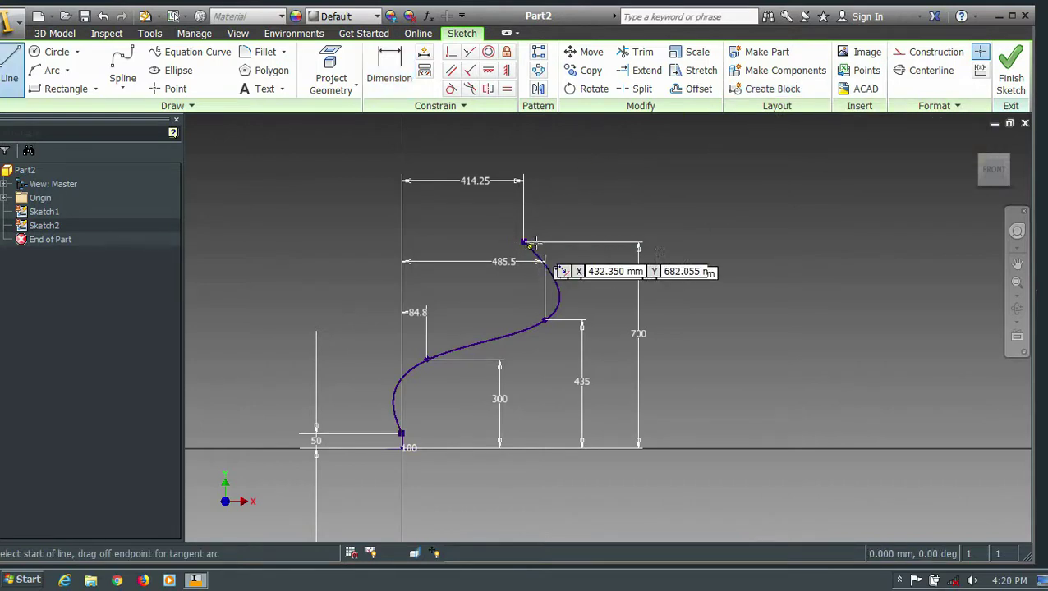
click(522, 242)
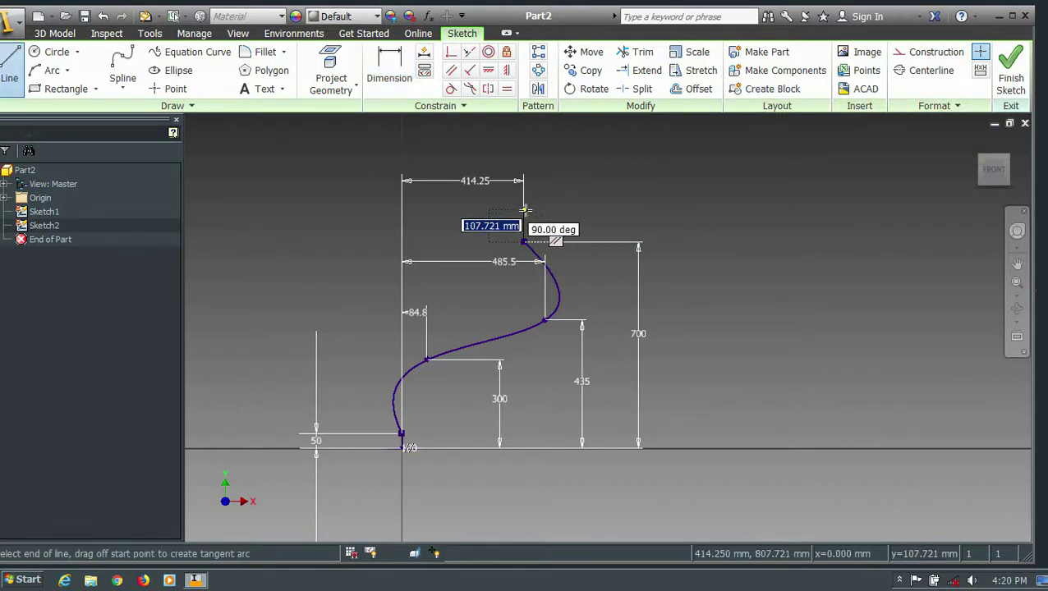
text(50)
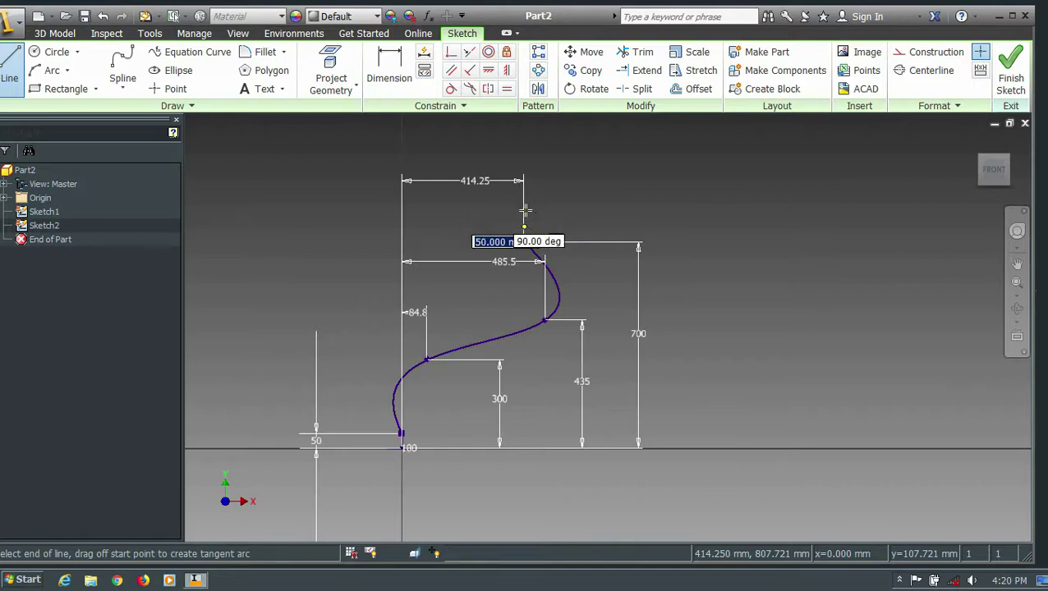
key(Return)
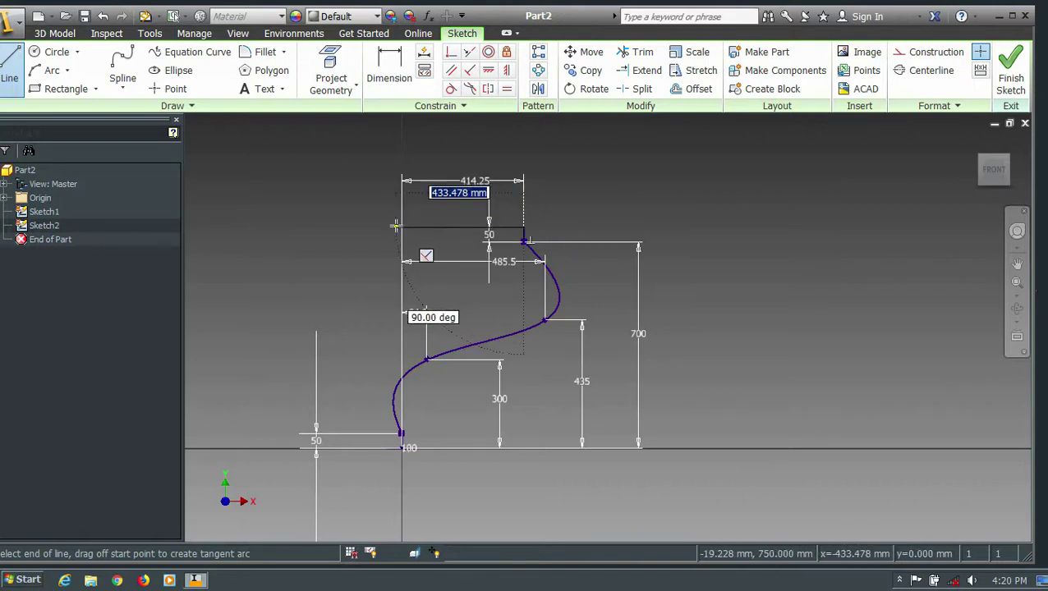
click(1021, 84)
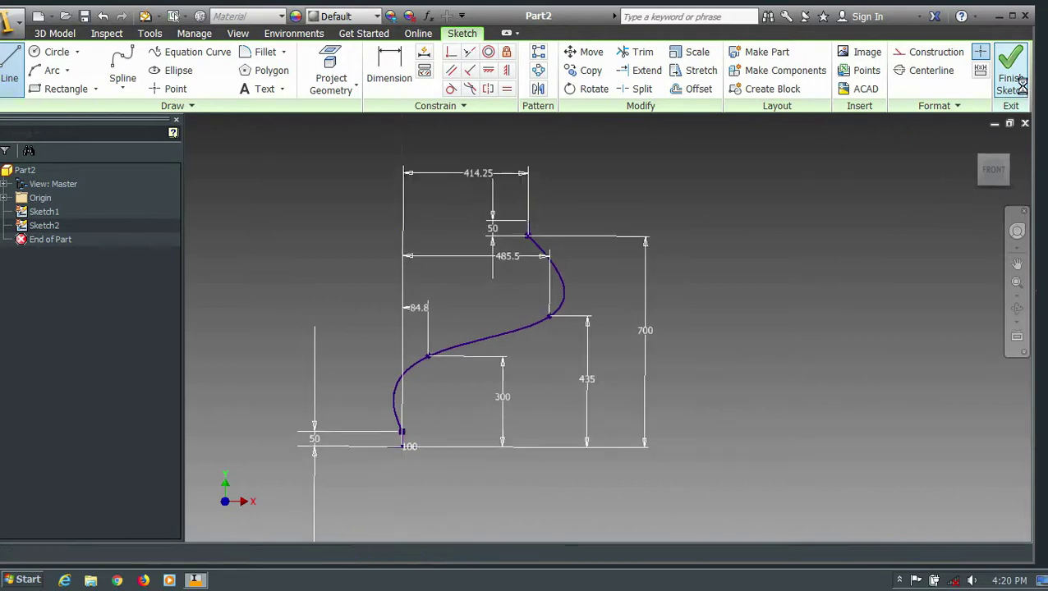
click(975, 141)
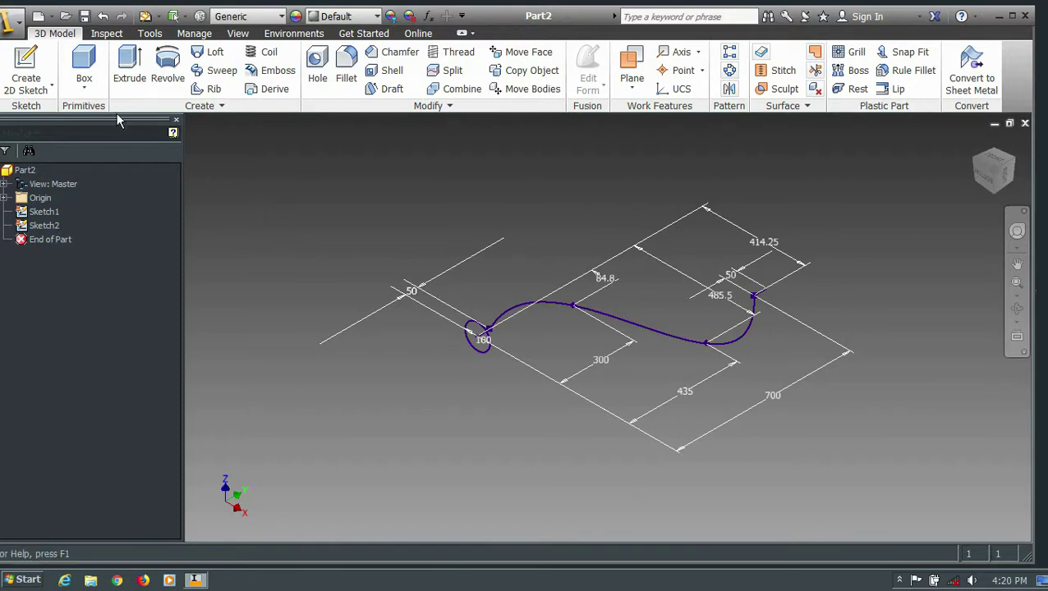
- Sweep the 100 mm circle along the leg curve to create the tubular leg Sweep1
click(219, 70)
click(498, 328)
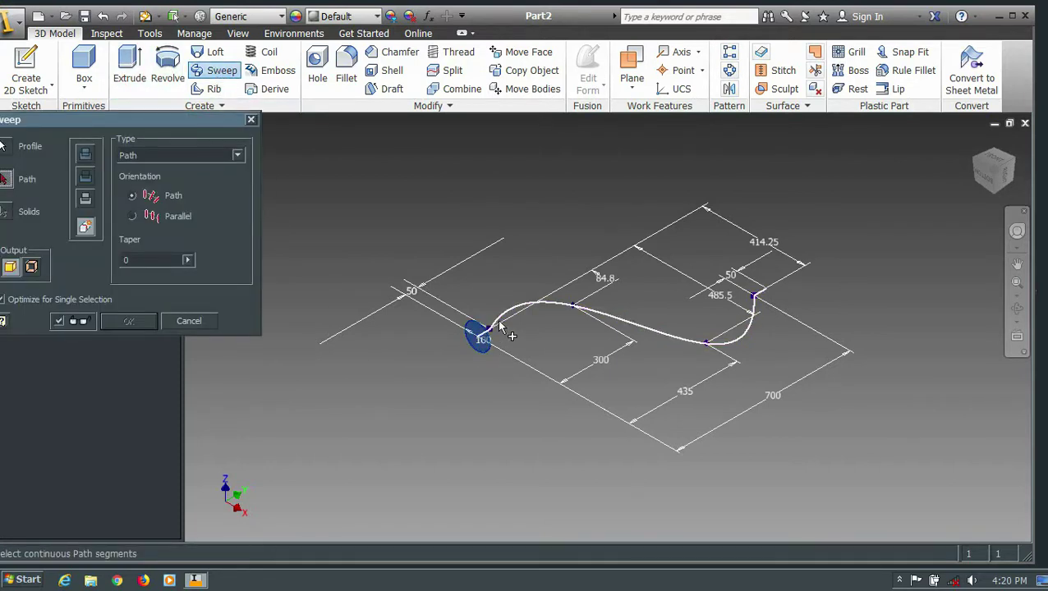
click(498, 324)
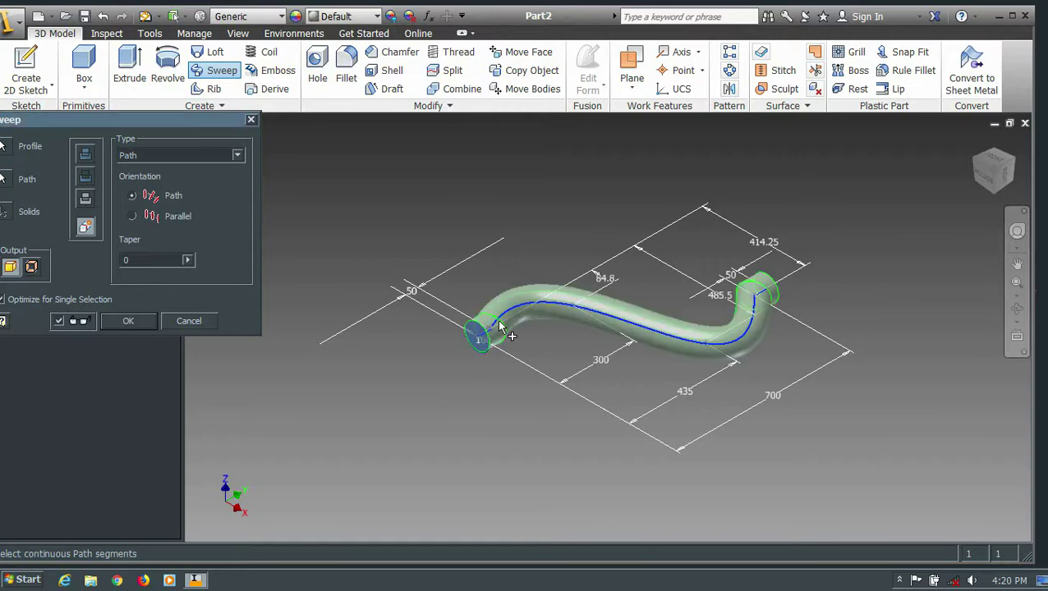
click(132, 322)
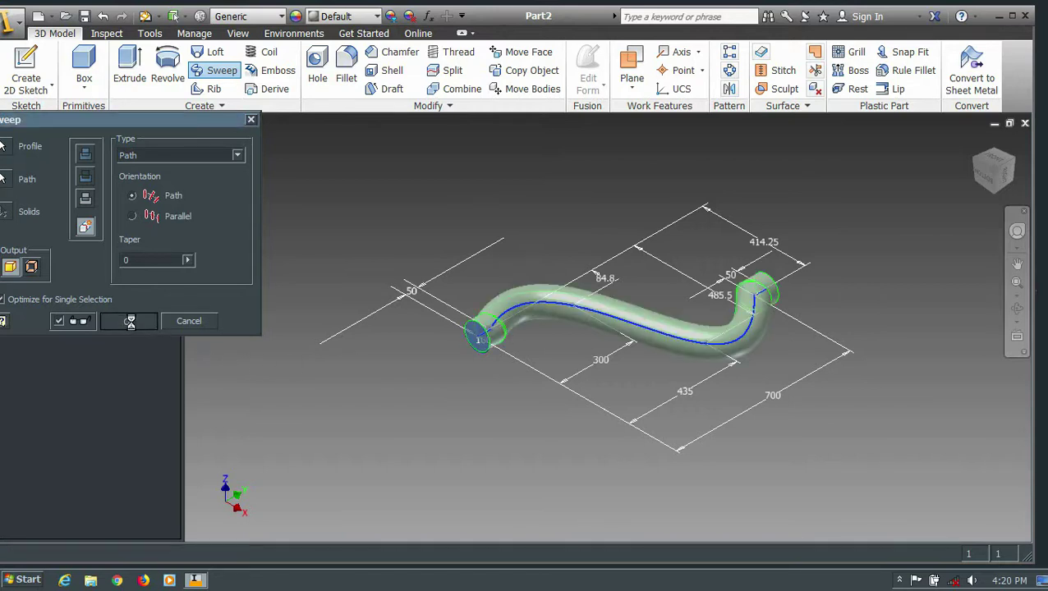
- Reorient the view through Front and Home so the tube's top end faces up
click(996, 175)
click(1009, 146)
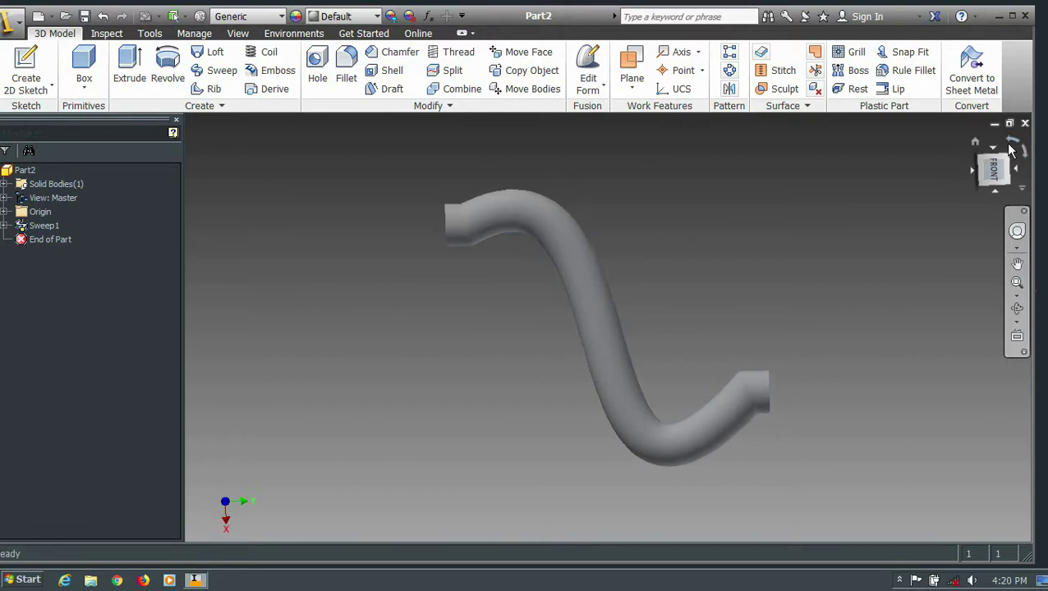
click(998, 172)
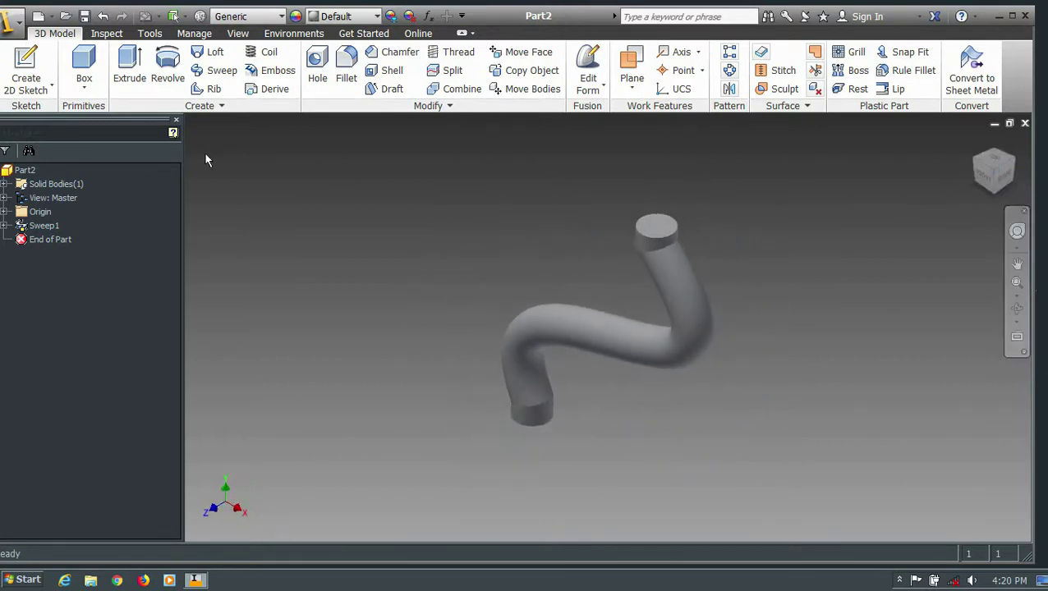
click(25, 66)
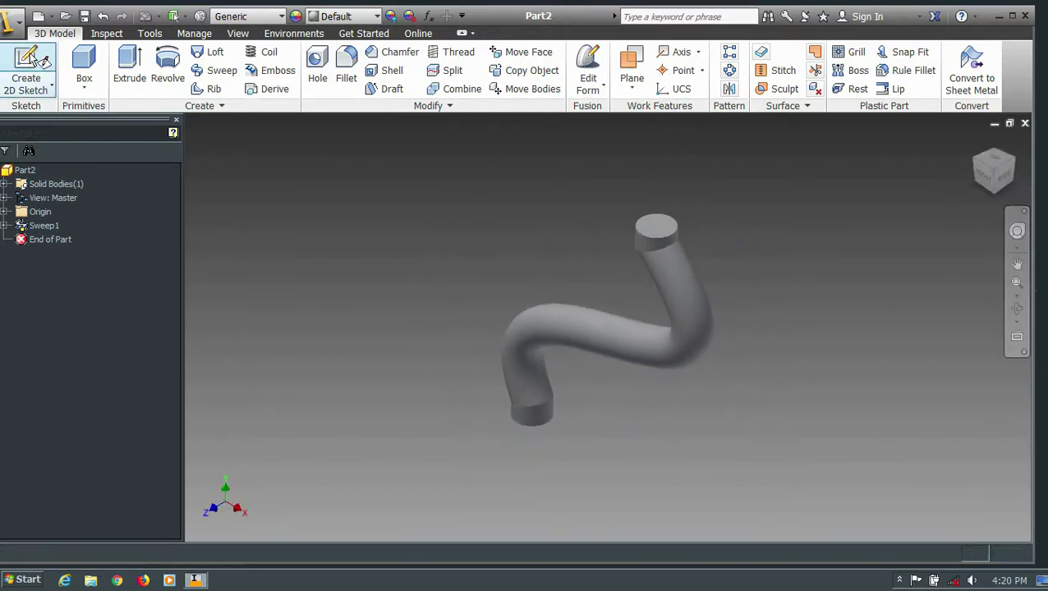
- Sketch a 1500 diameter circle on the tube's top end face
click(656, 227)
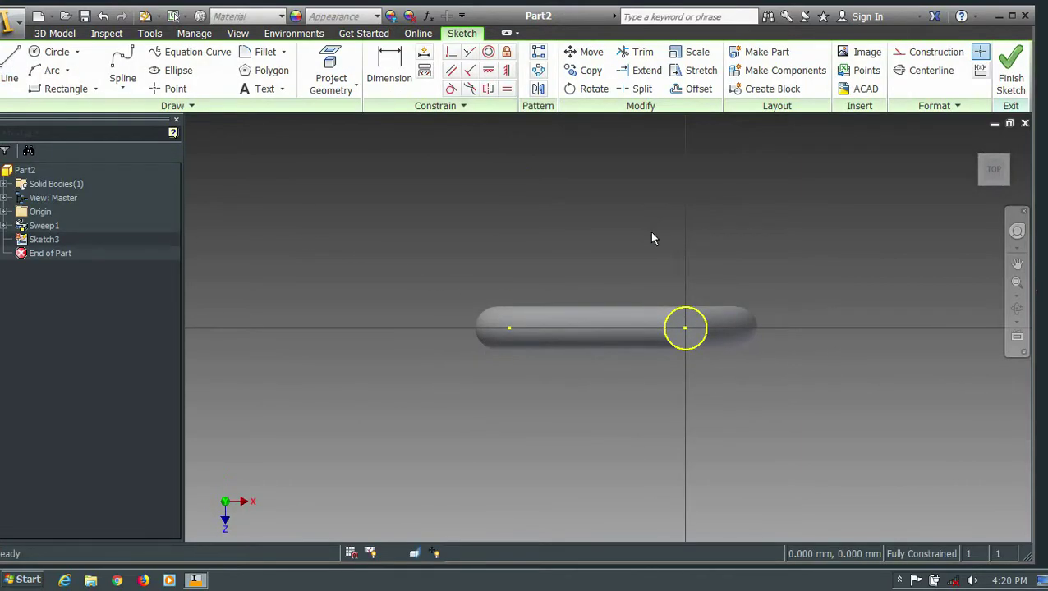
key(c)
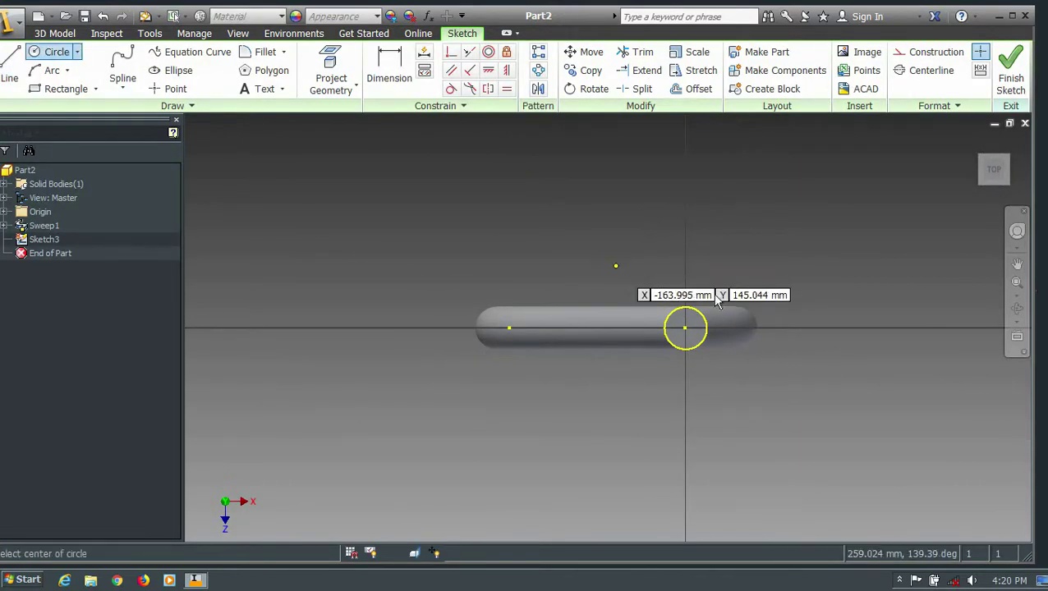
click(829, 328)
text(1500)
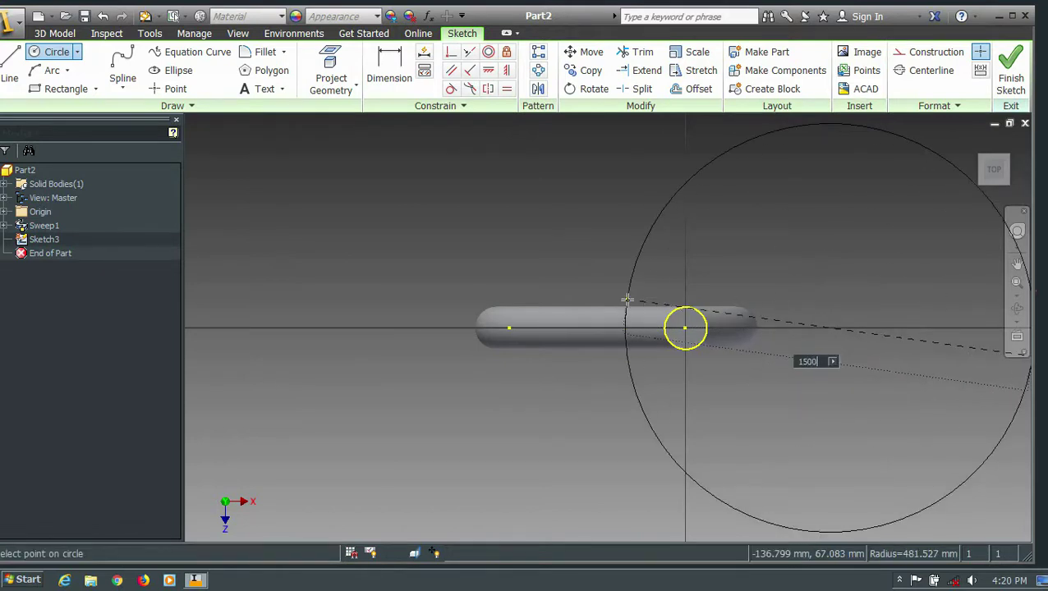
key(Return)
scroll(628, 300, up, 2)
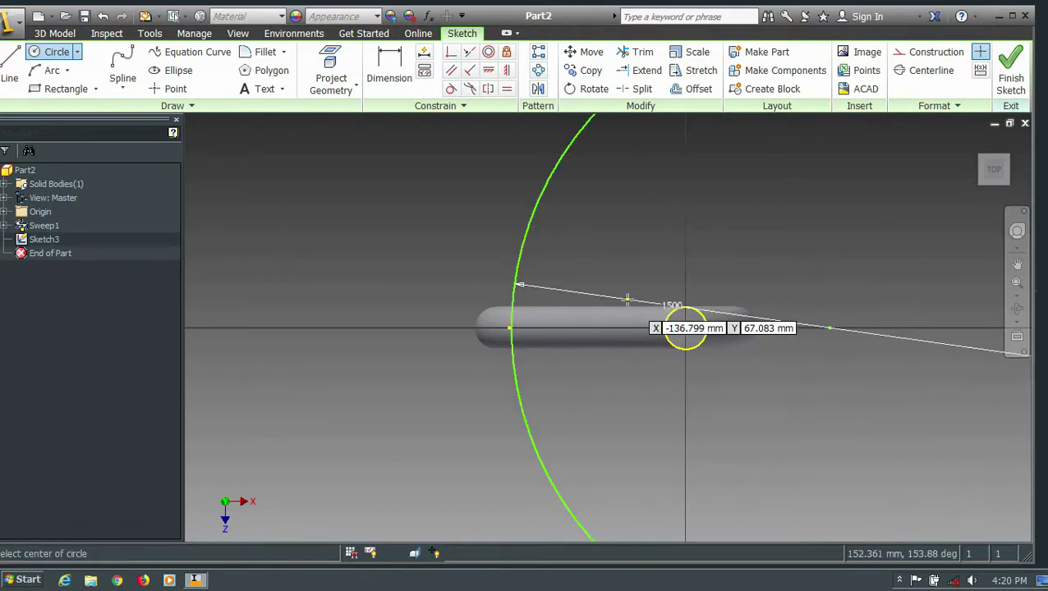
scroll(768, 324, down, 2)
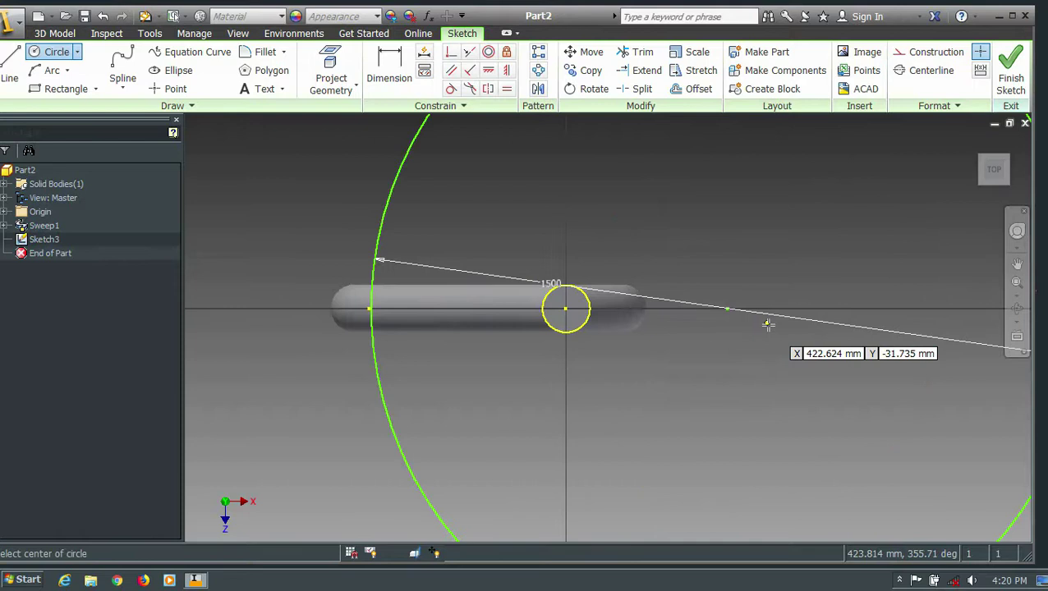
- Dimension the circle centre's offset to 50 from the tube and finish Sketch3
click(394, 78)
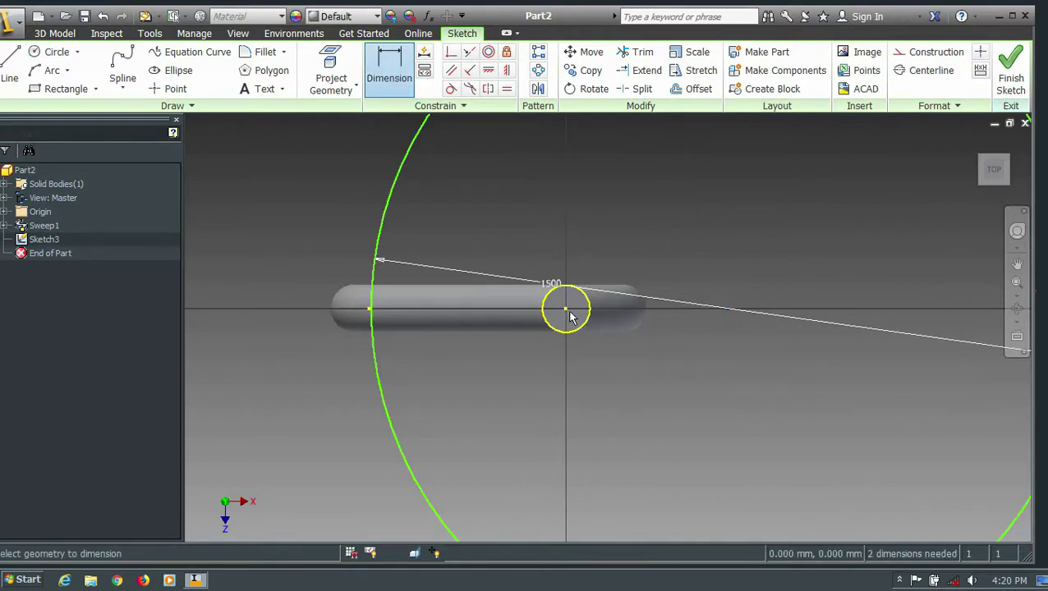
click(566, 309)
click(726, 308)
click(593, 238)
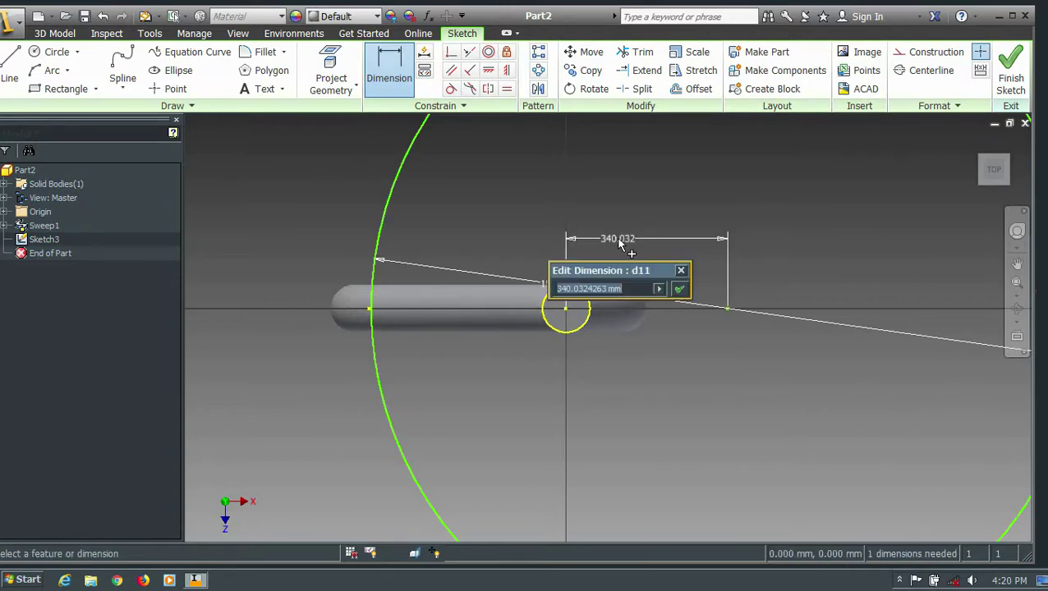
text(50)
key(Return)
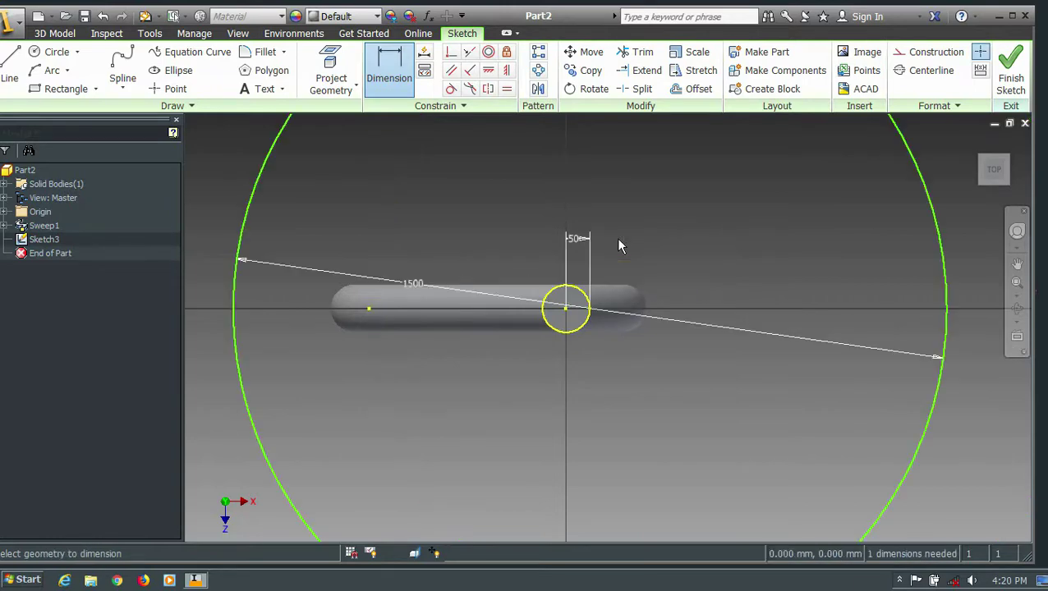
click(1011, 74)
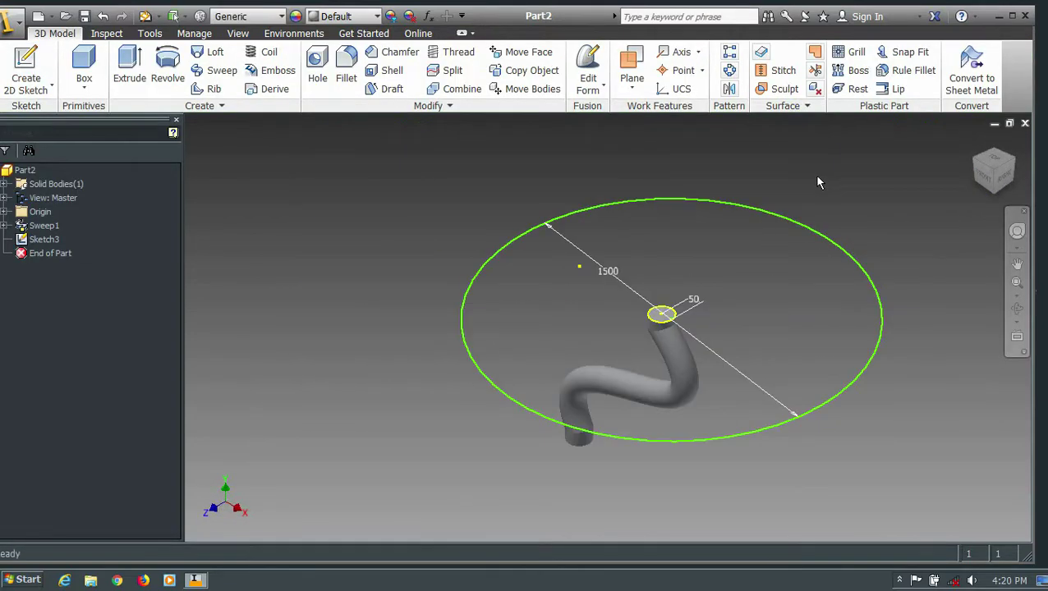
- Extrude the 1500 circle 10 mm into the tabletop disc
click(127, 76)
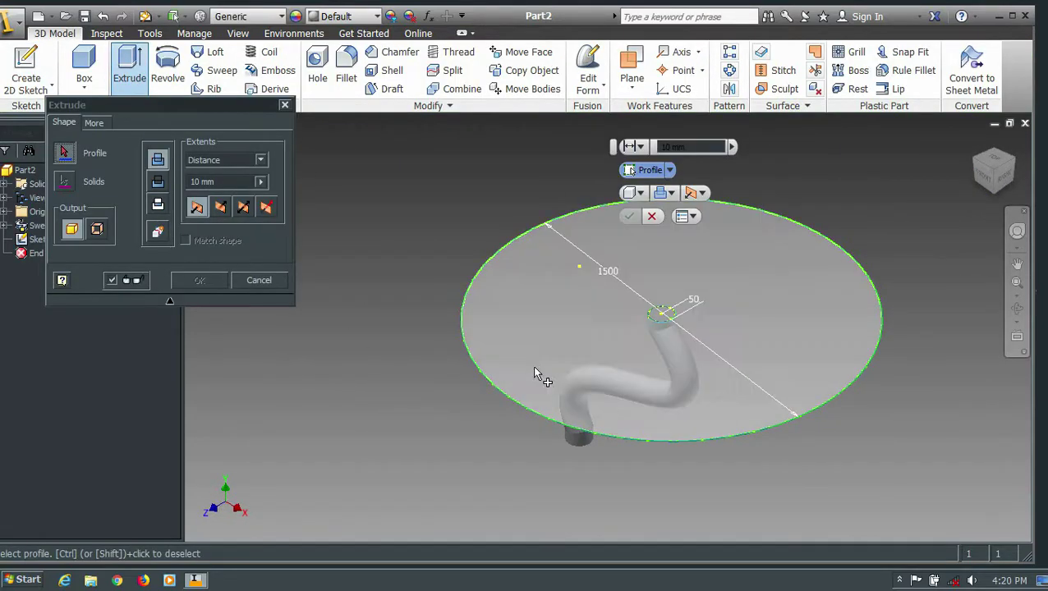
click(658, 314)
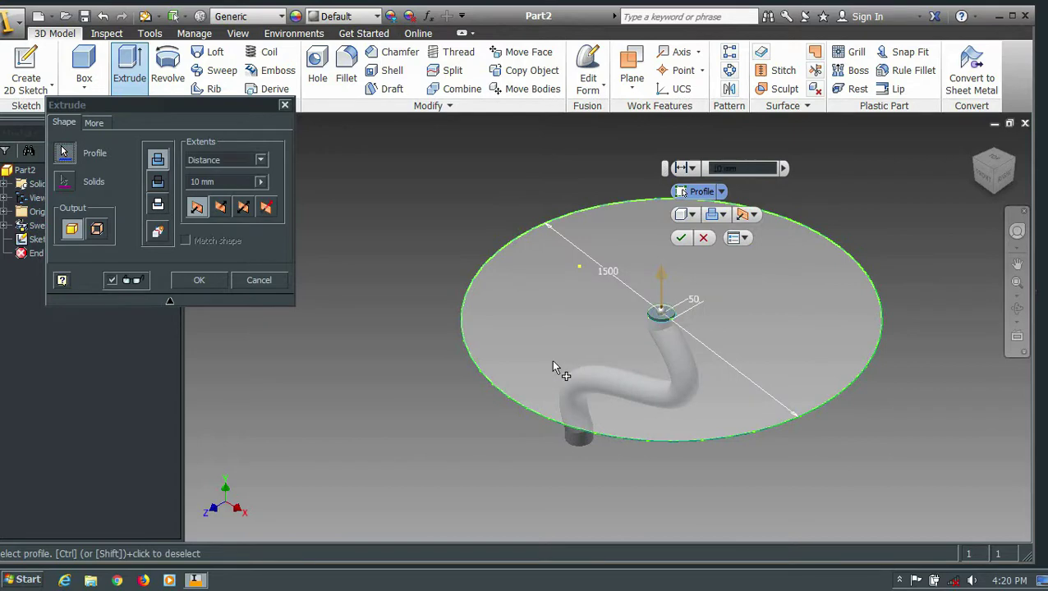
click(201, 280)
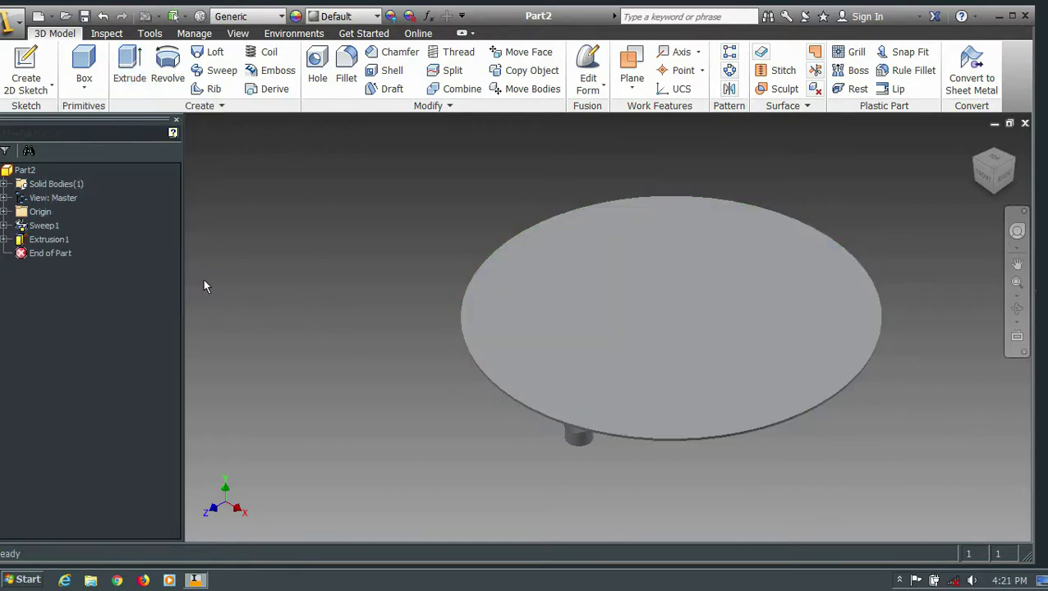
- Set perspective projection, reorient the view, and start a Circular Pattern of the Sweep1 leg
right_click(990, 160)
click(953, 213)
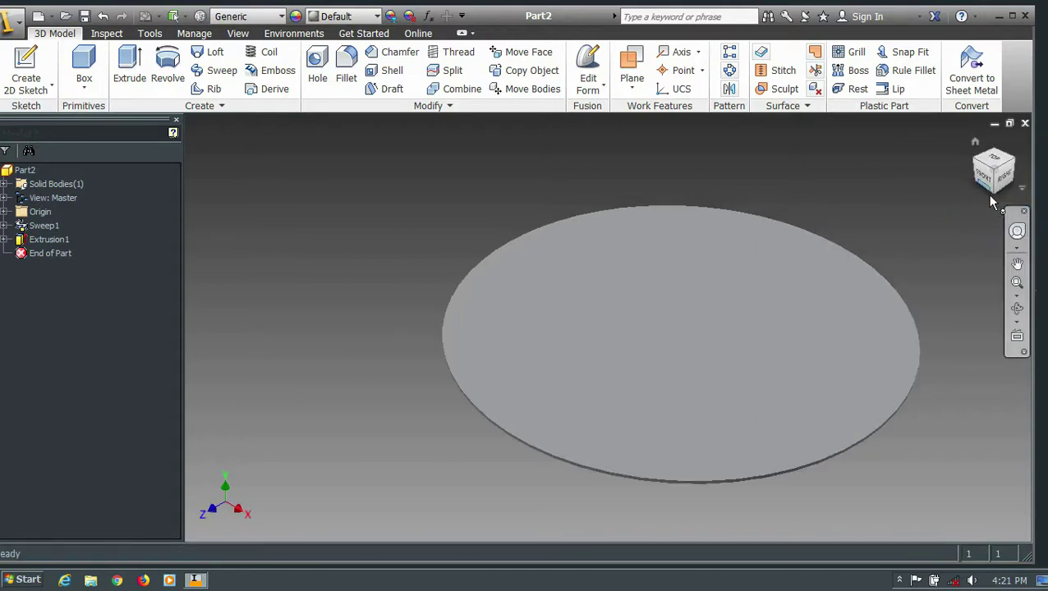
click(989, 193)
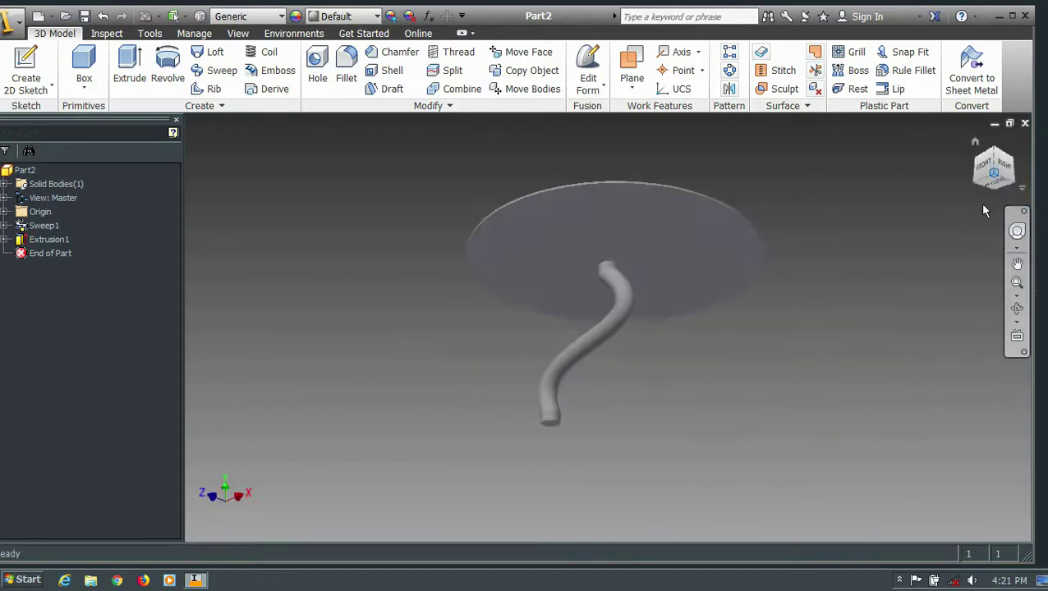
scroll(597, 312, up, 3)
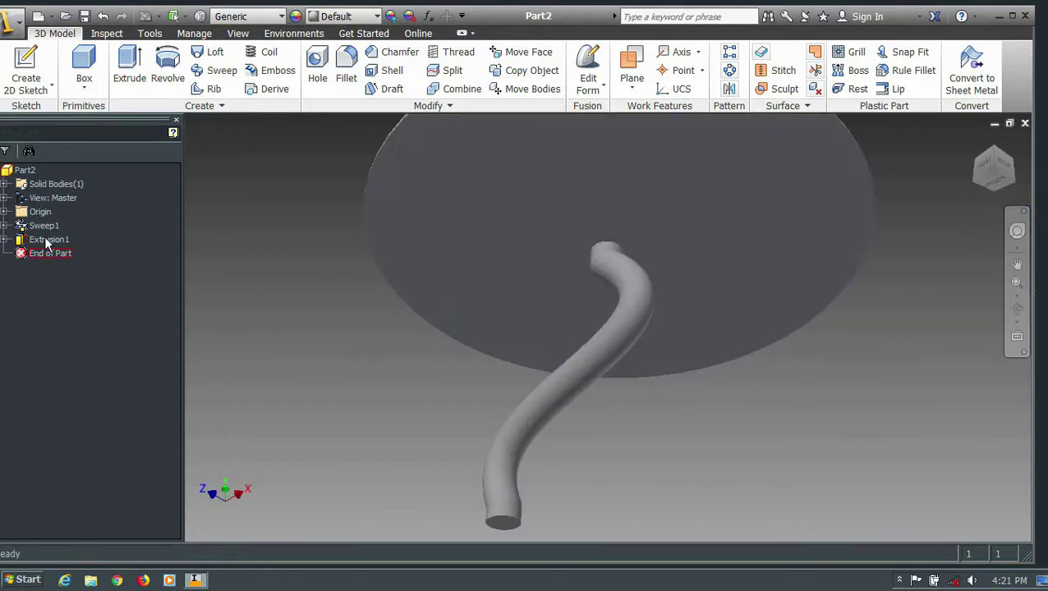
click(45, 227)
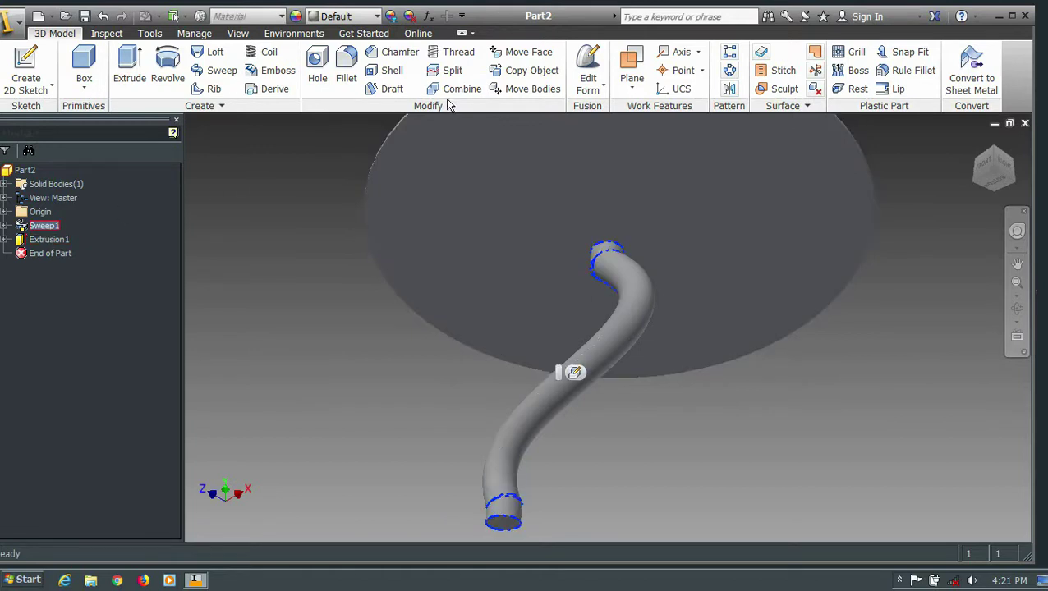
click(734, 74)
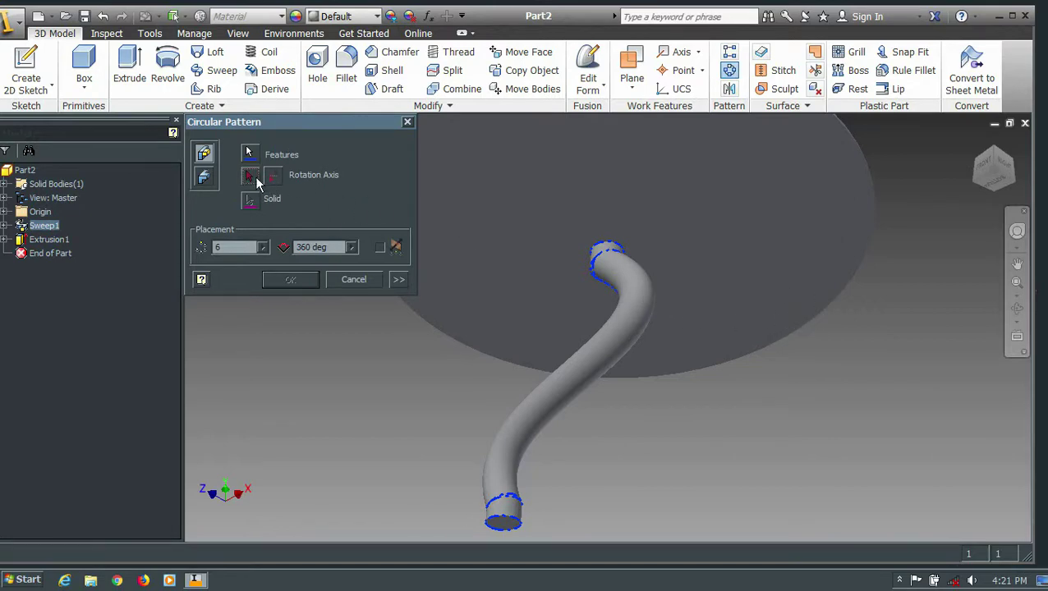
mouse_move(994, 168)
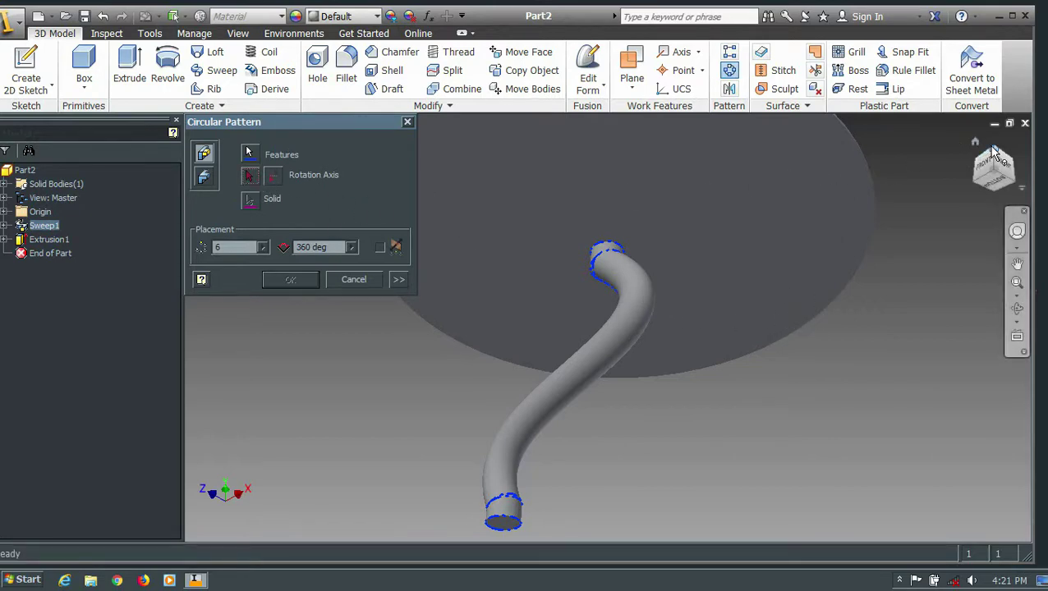
- Circular-pattern the swept leg into 4 instances over 360 deg around the disc edge axis
click(993, 154)
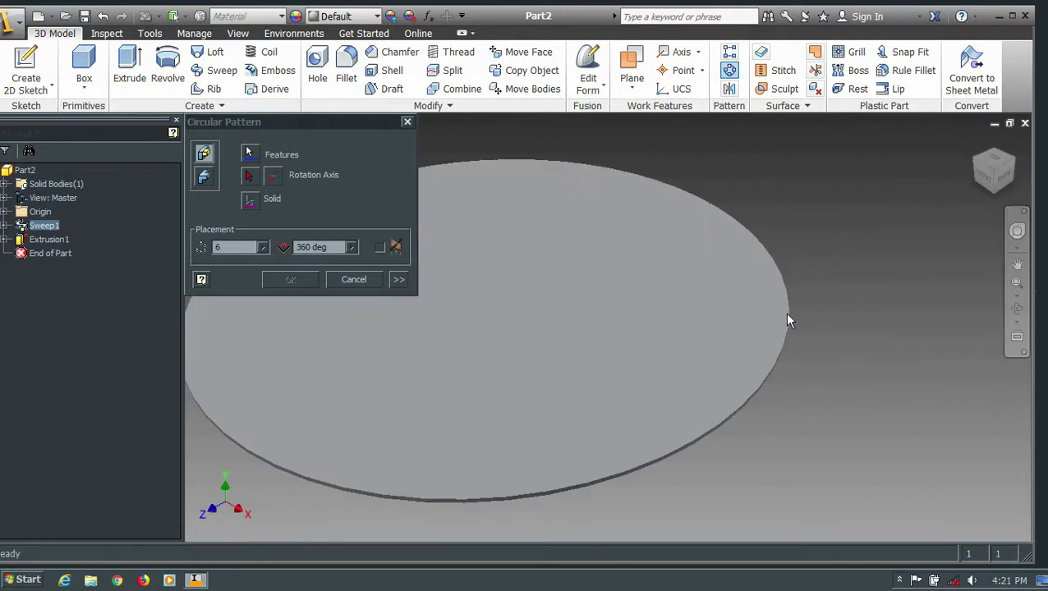
click(252, 179)
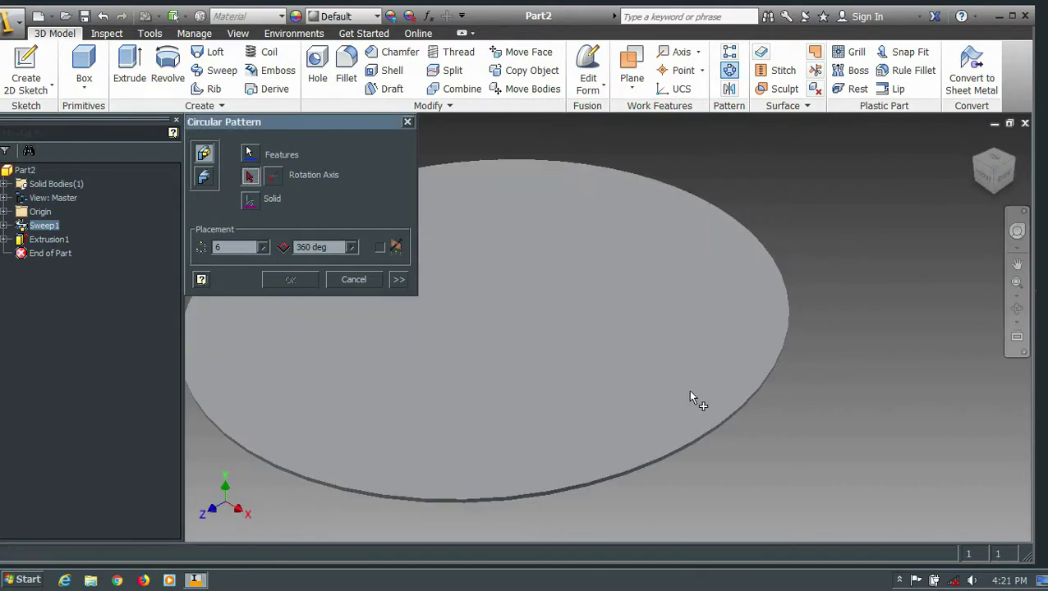
click(741, 410)
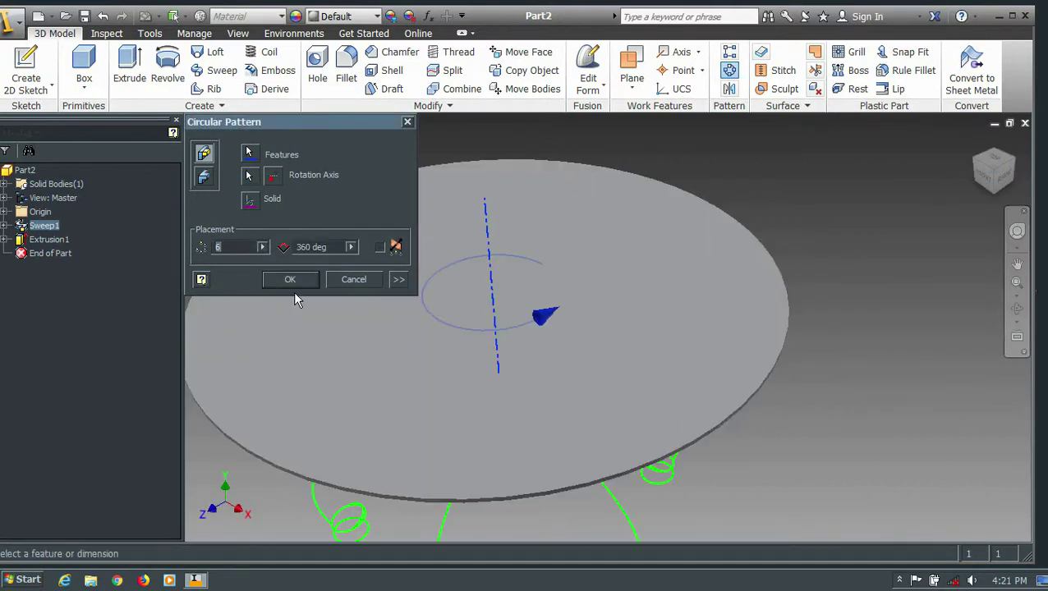
mouse_move(994, 173)
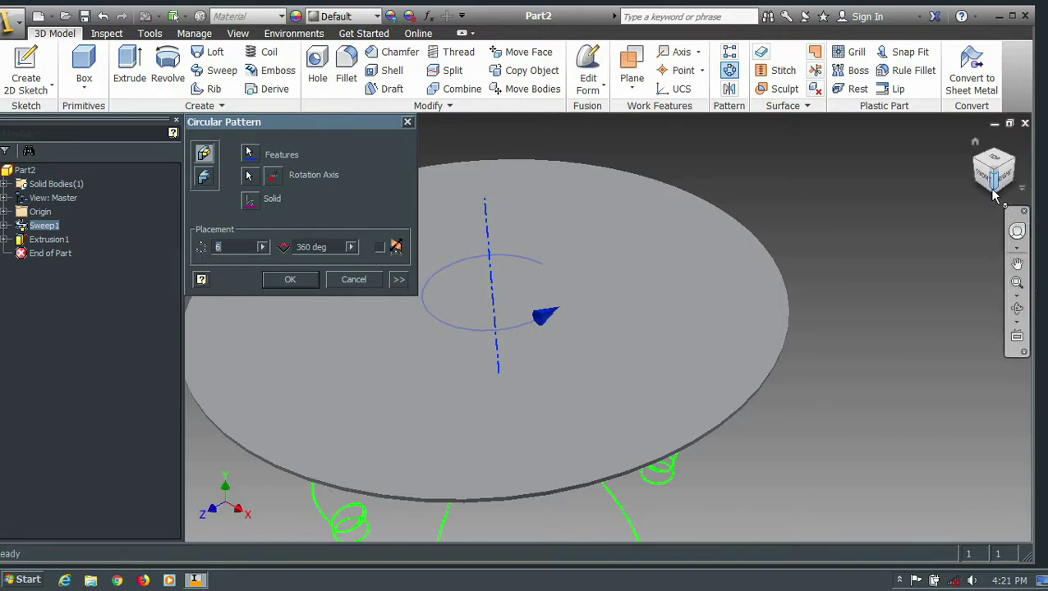
click(994, 197)
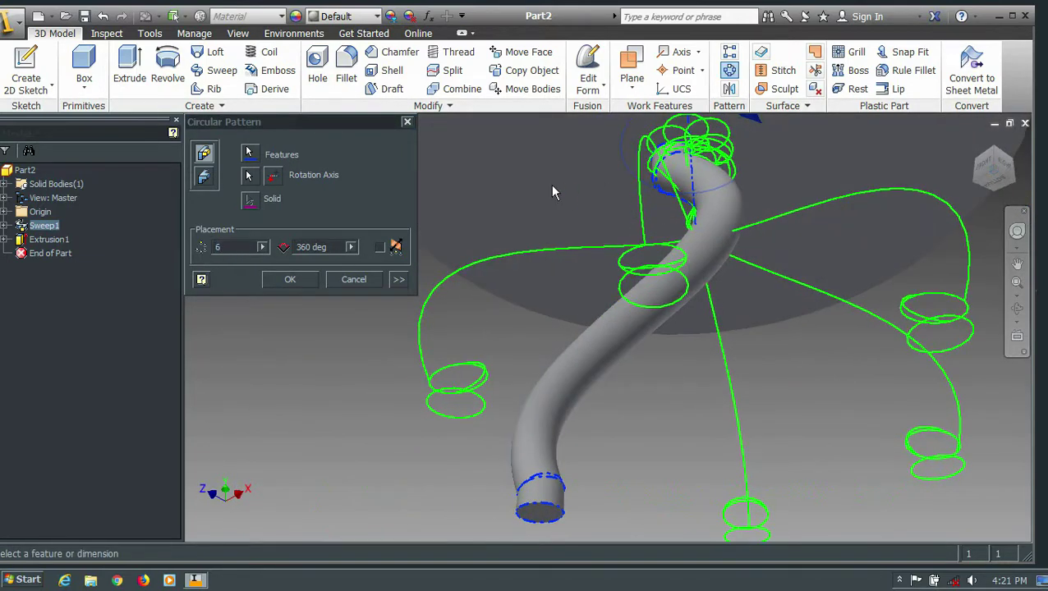
double_click(220, 247)
text(4)
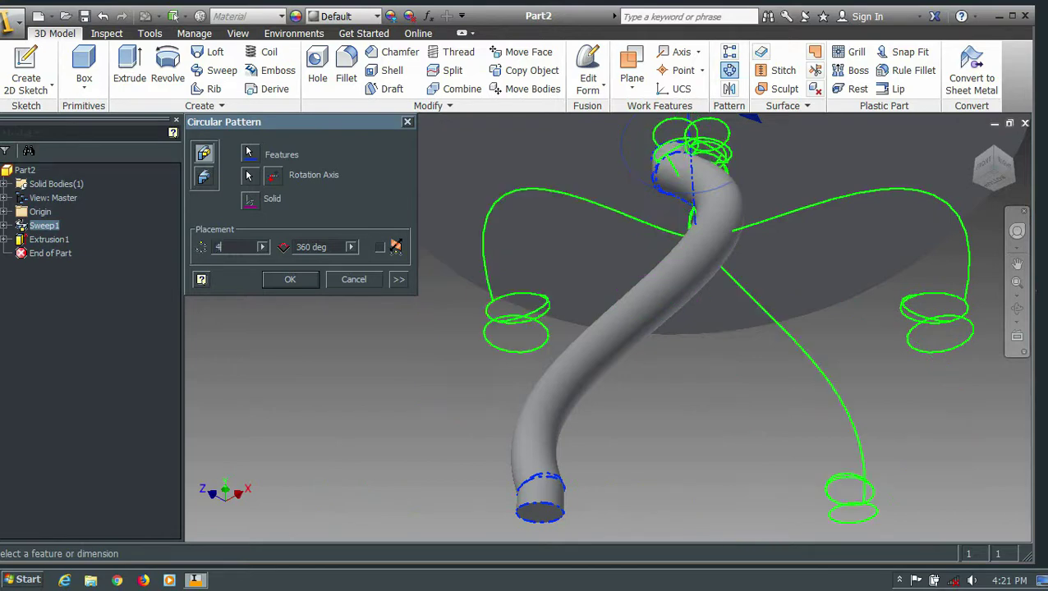
click(292, 279)
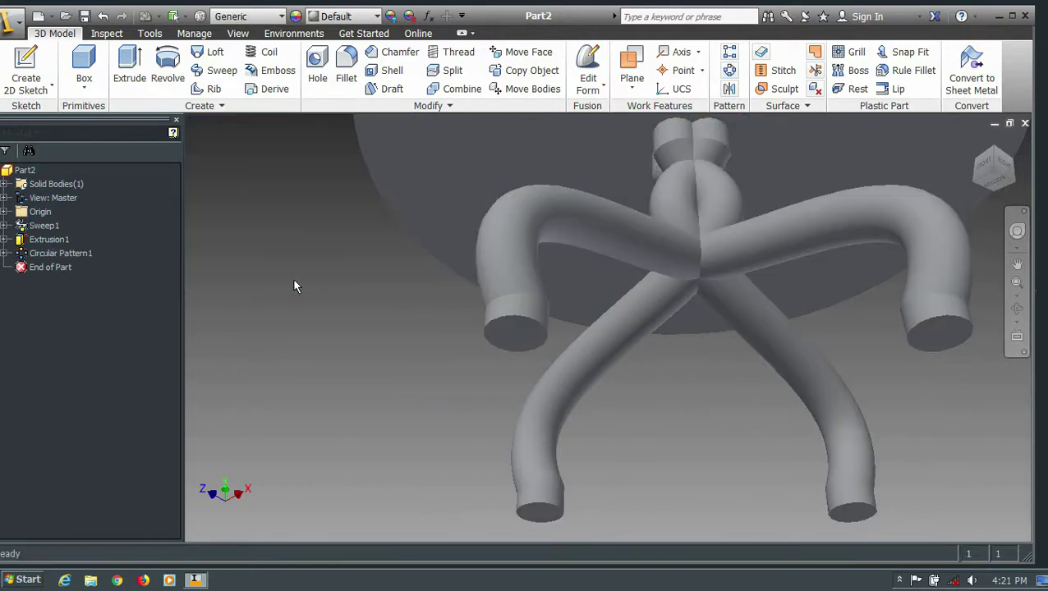
- Apply Chrome - Polished to Circular Pattern1 and return to the home isometric view
shift+middle_drag(353, 353, 402, 316)
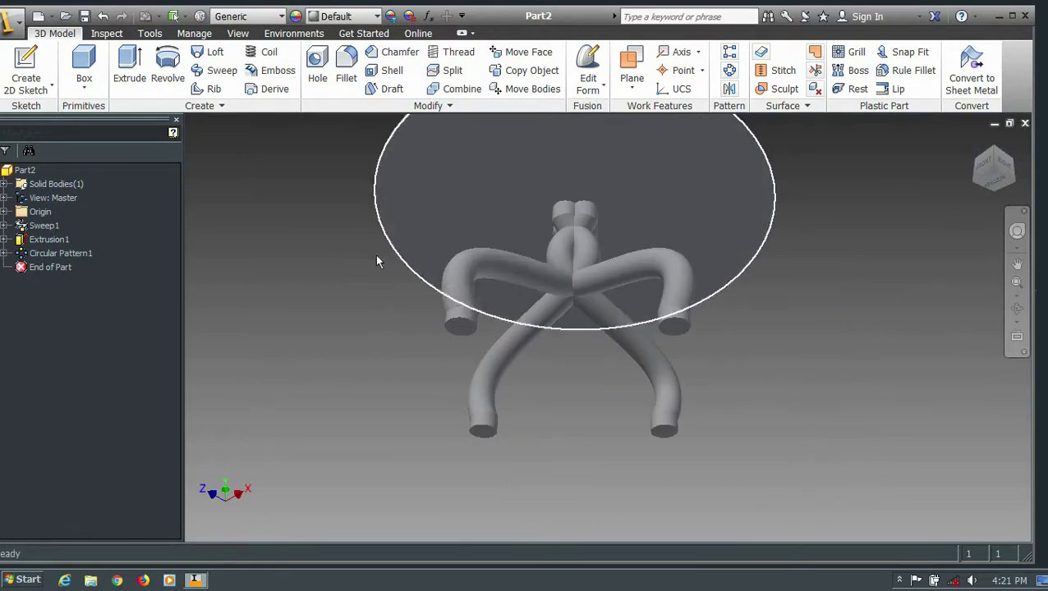
click(73, 256)
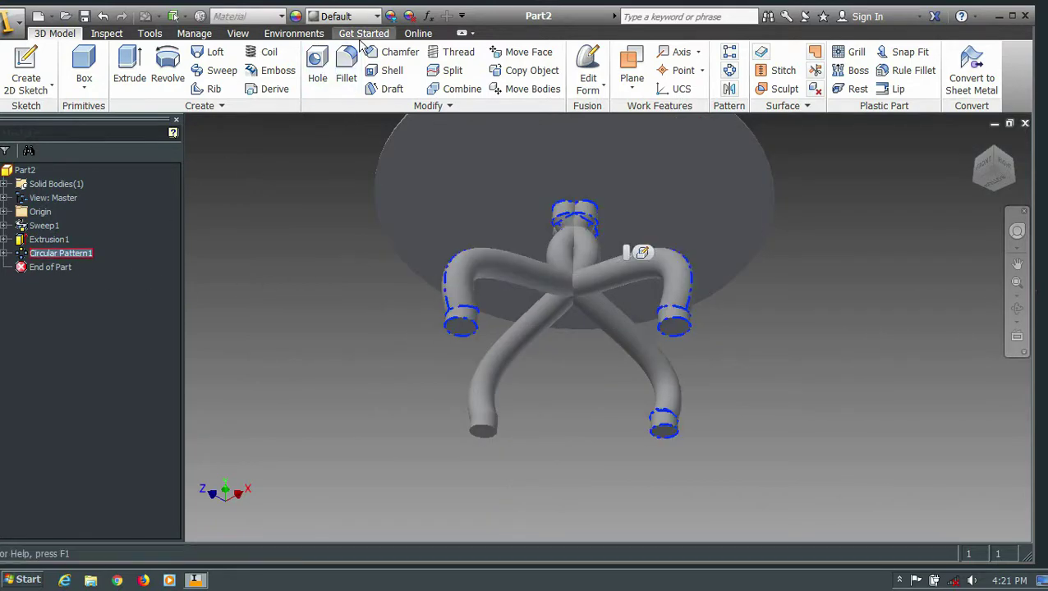
click(378, 17)
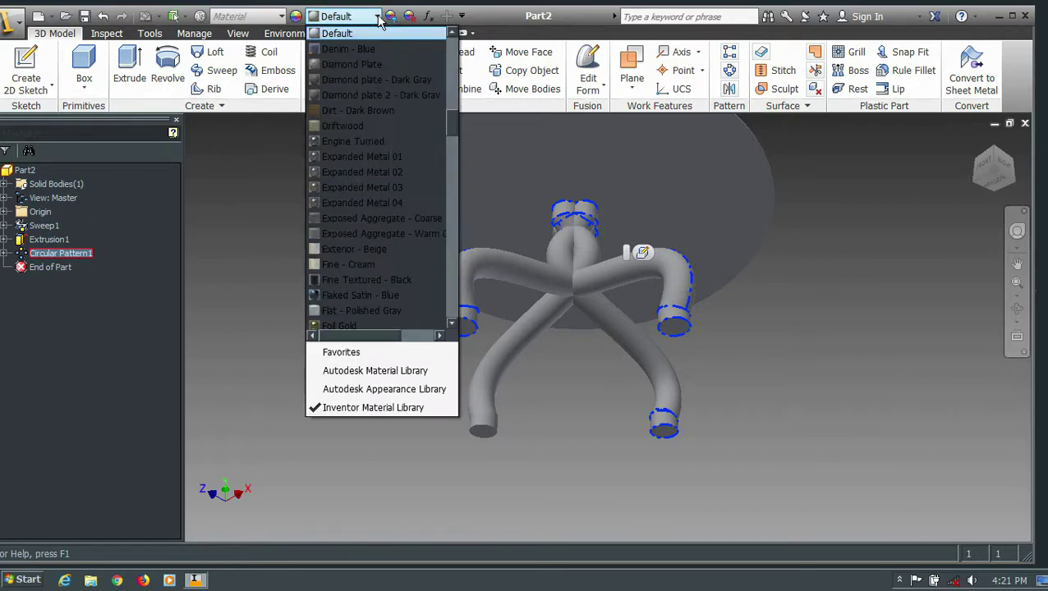
scroll(370, 221, up, 6)
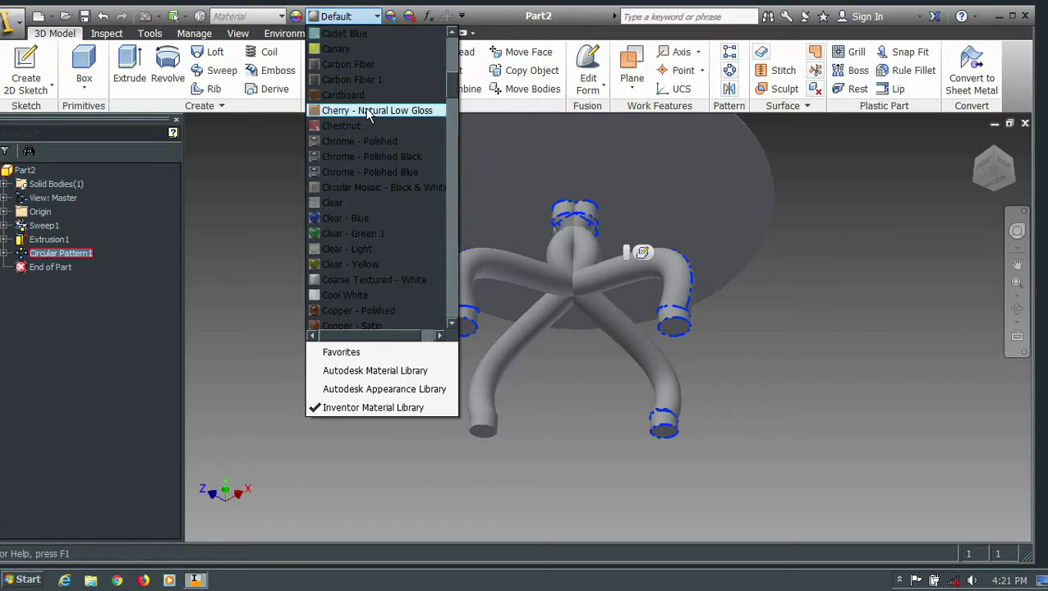
click(376, 140)
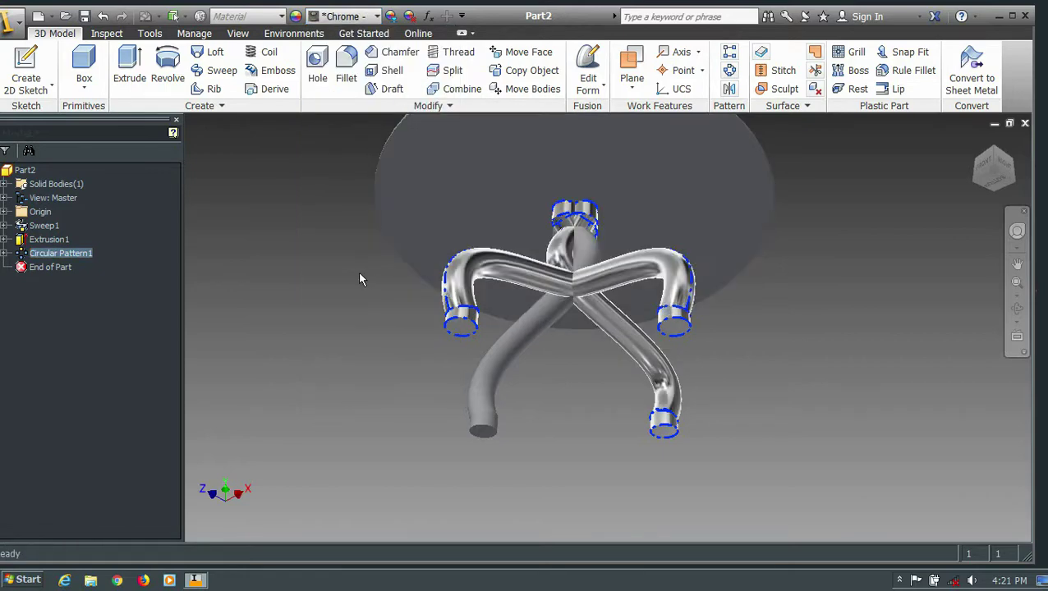
click(253, 248)
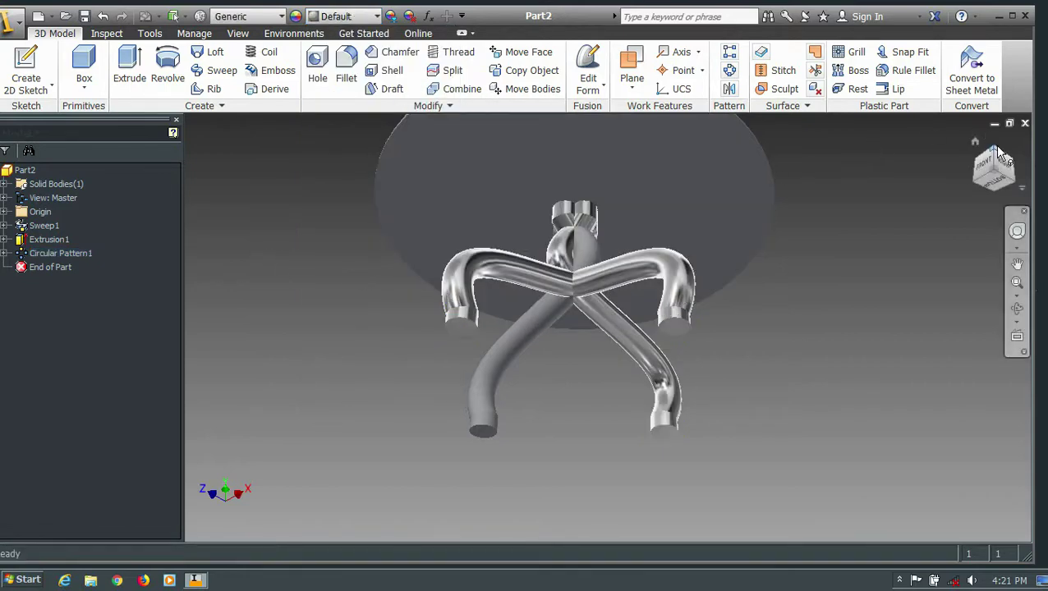
click(997, 147)
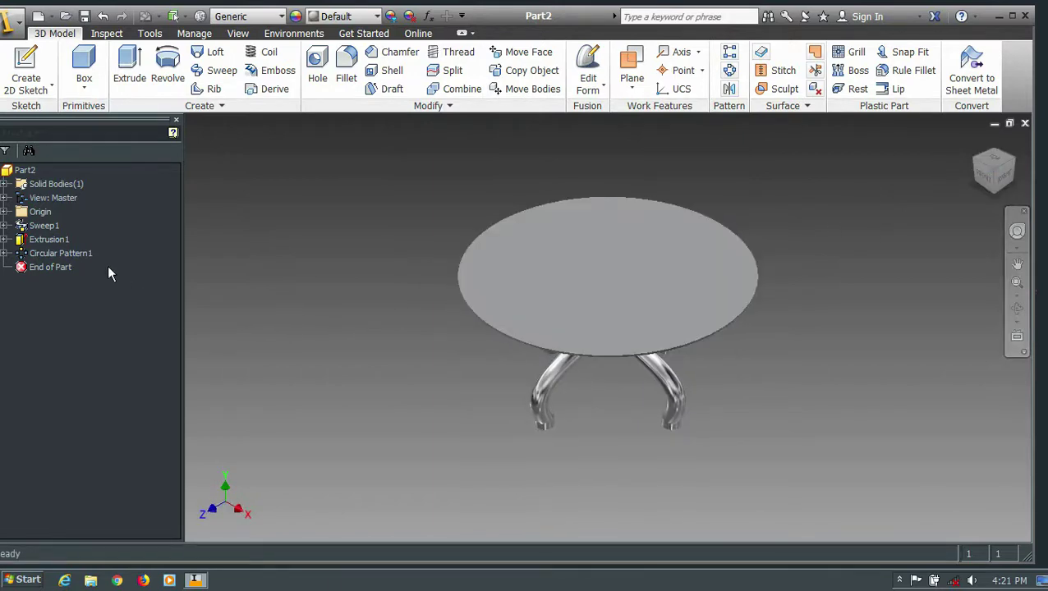
- Give Extrusion1, the tabletop disc, the Smooth - Light Orange appearance
click(62, 239)
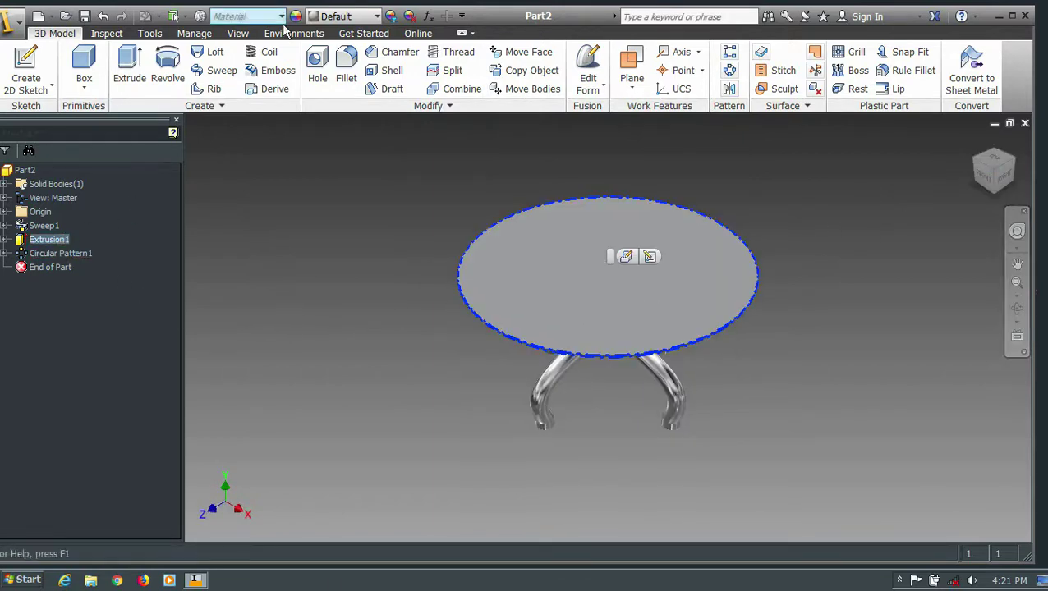
click(378, 17)
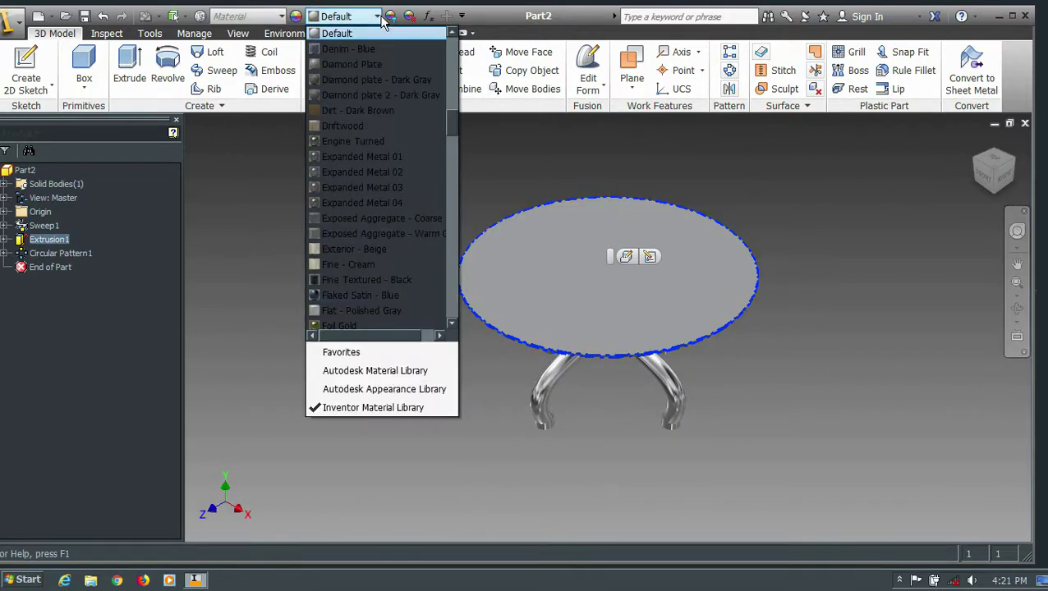
scroll(359, 293, down, 7)
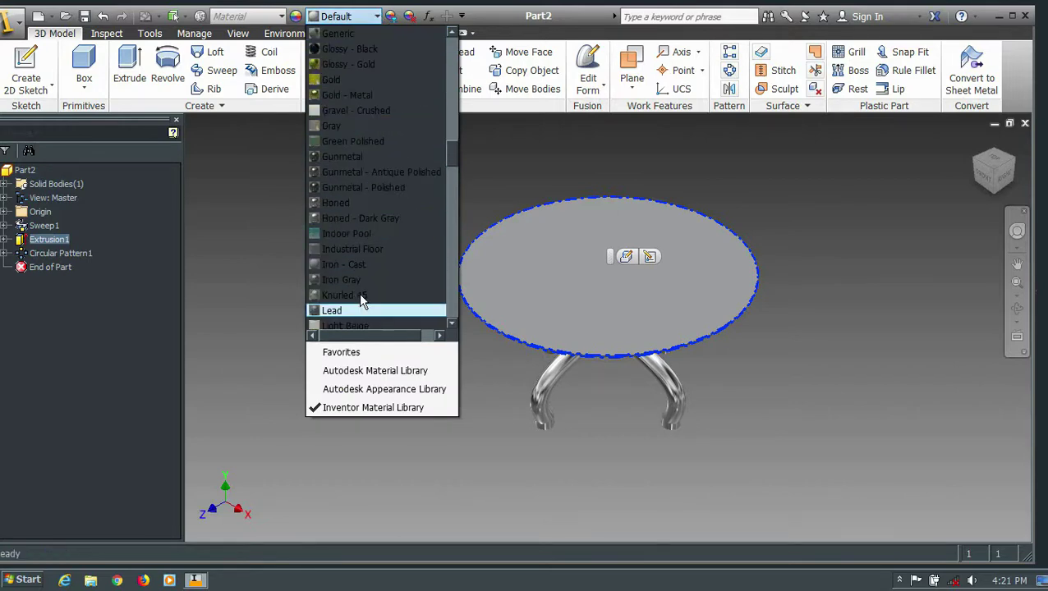
scroll(368, 255, down, 1)
scroll(367, 255, down, 2)
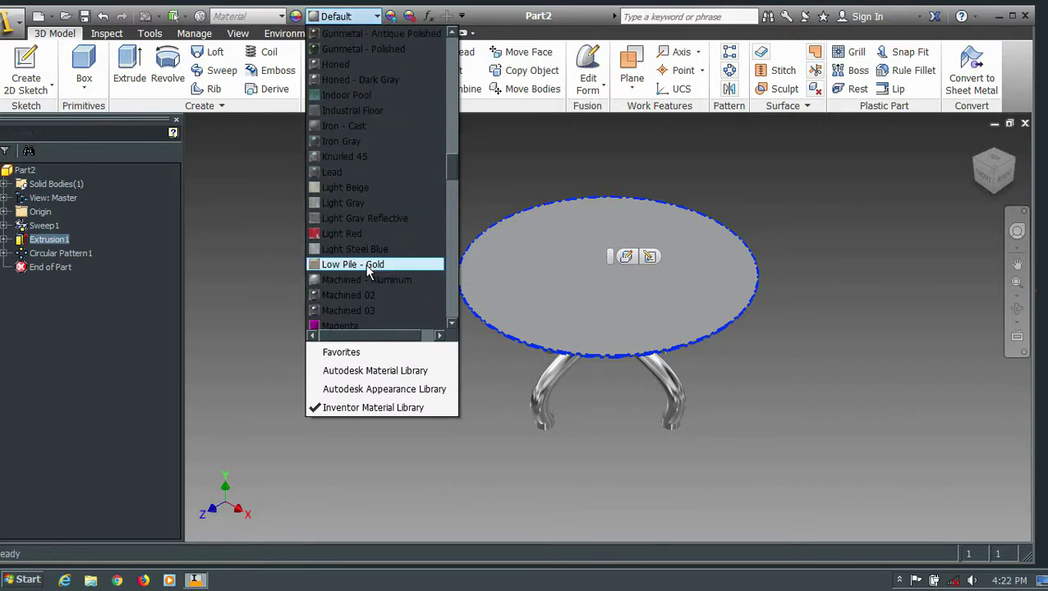
scroll(367, 253, down, 1)
scroll(367, 253, down, 1)
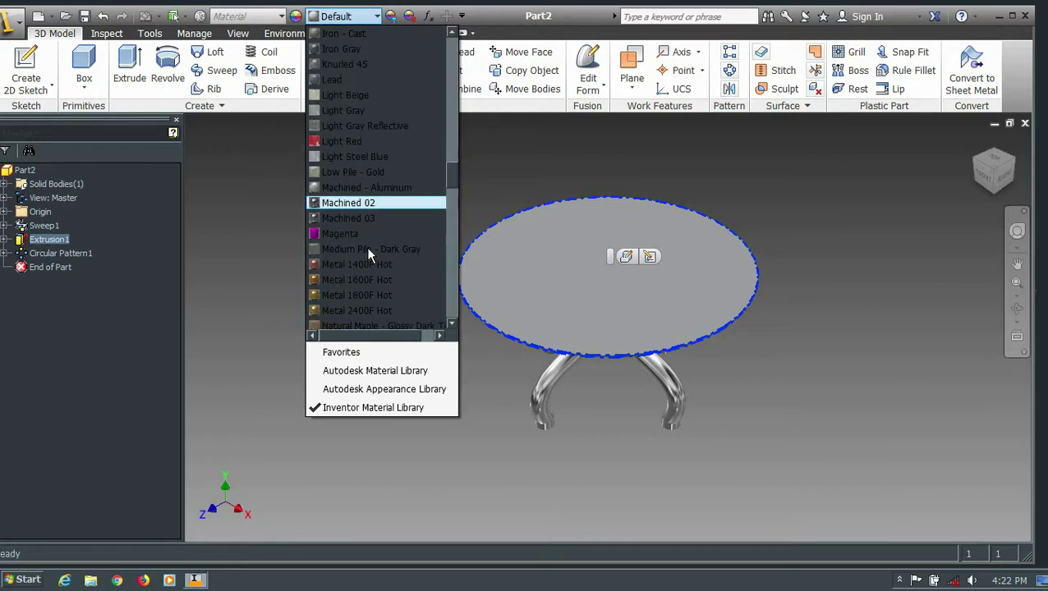
scroll(367, 253, down, 2)
scroll(358, 261, down, 1)
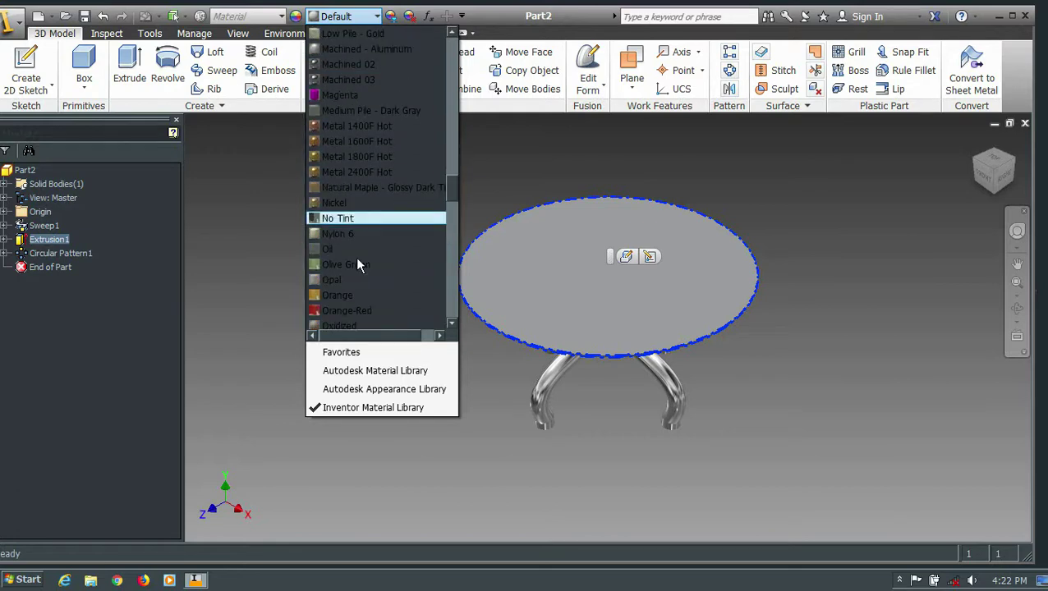
scroll(356, 261, down, 1)
scroll(352, 284, down, 1)
scroll(352, 283, down, 1)
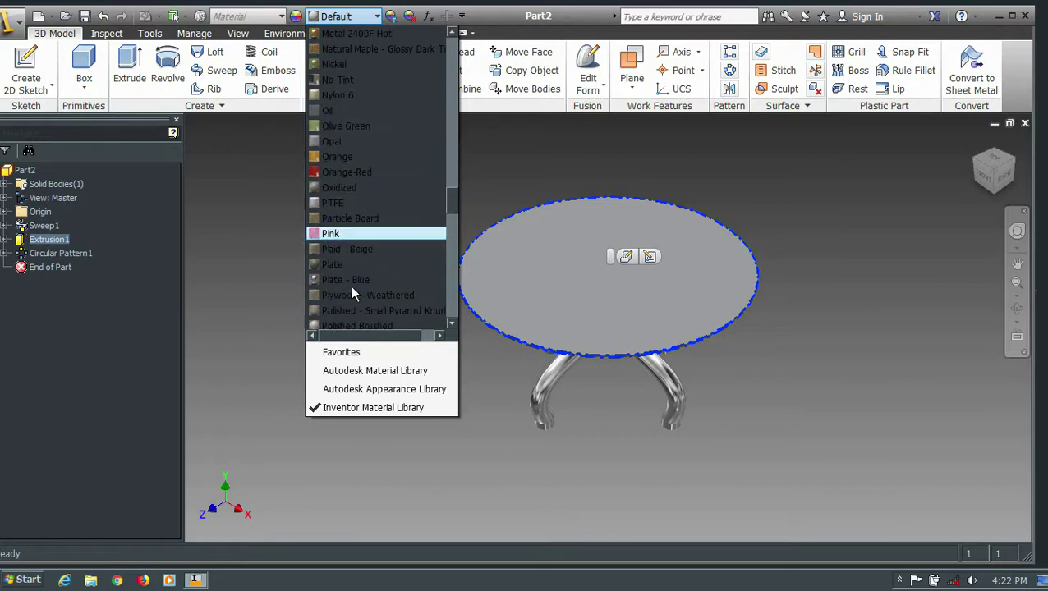
scroll(350, 285, down, 1)
scroll(350, 284, down, 1)
scroll(351, 291, down, 2)
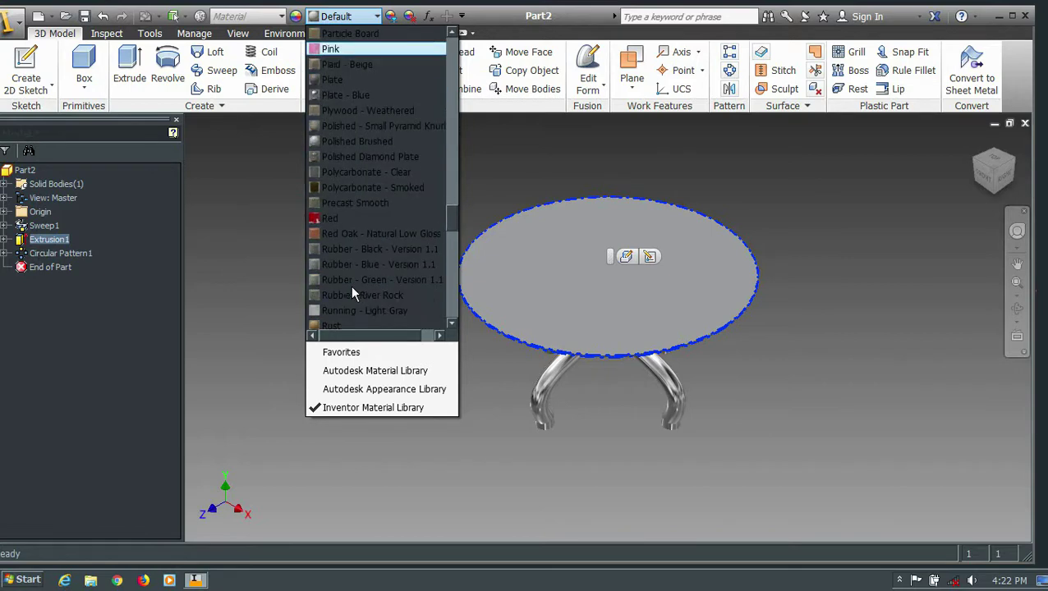
scroll(350, 285, down, 2)
scroll(350, 285, down, 2)
scroll(350, 285, down, 1)
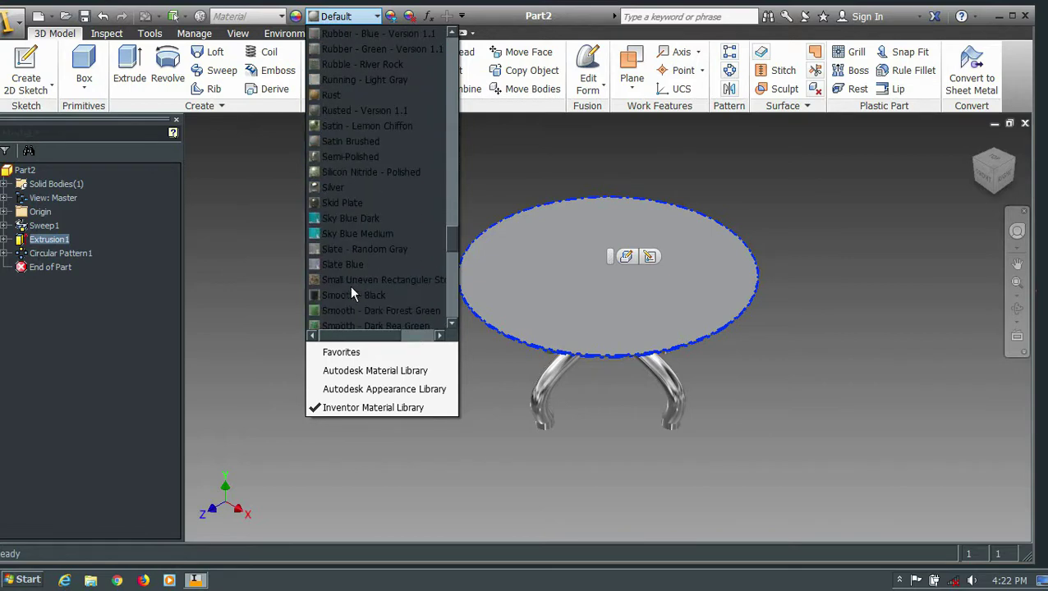
scroll(350, 288, down, 3)
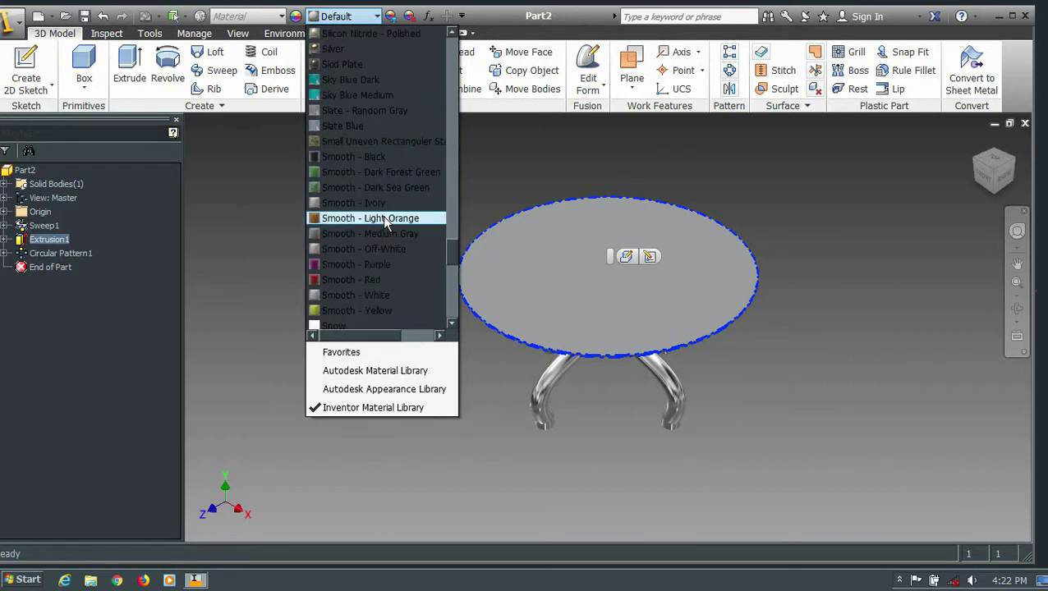
click(385, 218)
click(334, 263)
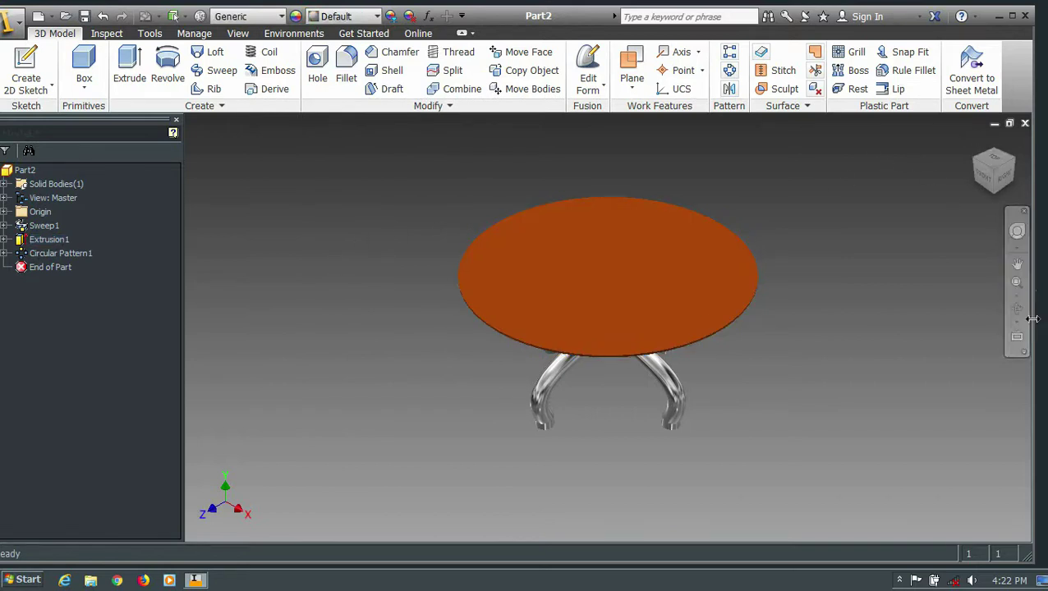
- Orbit the view to look down on the table from slightly above with all legs visible
drag(995, 176, 1004, 194)
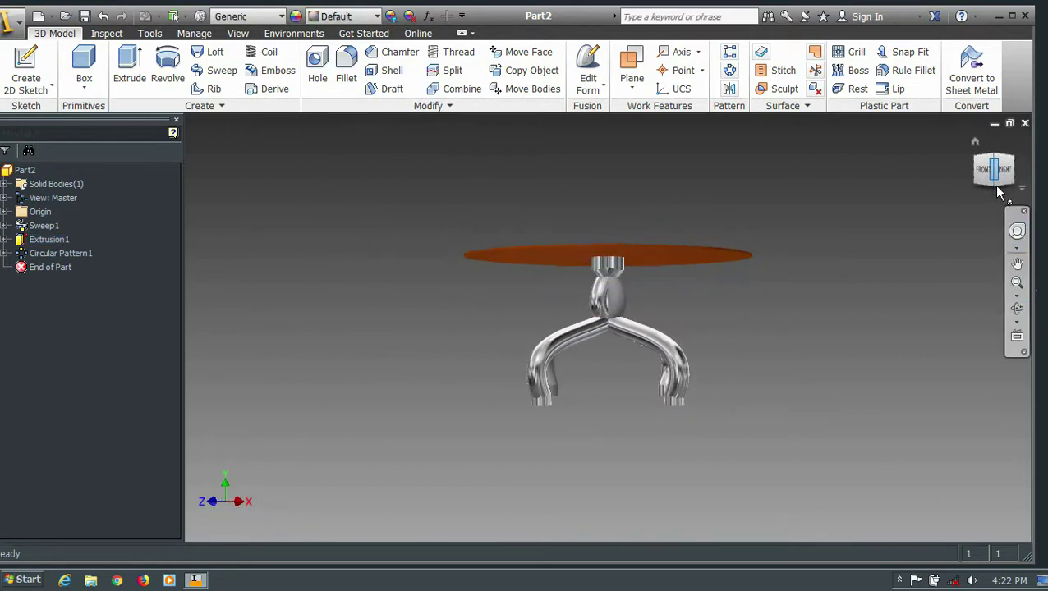
click(1016, 311)
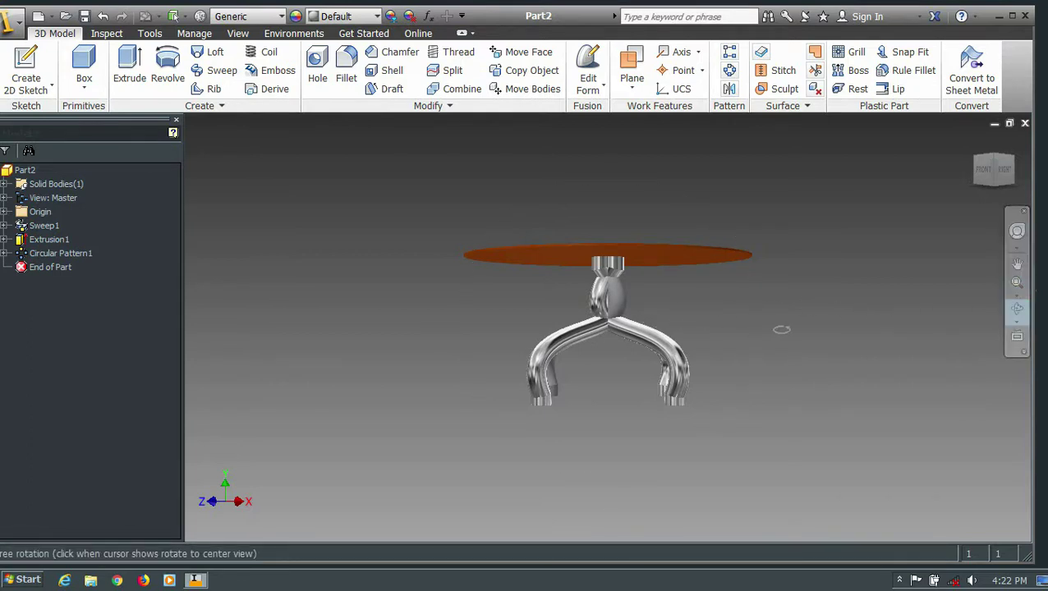
drag(780, 329, 765, 331)
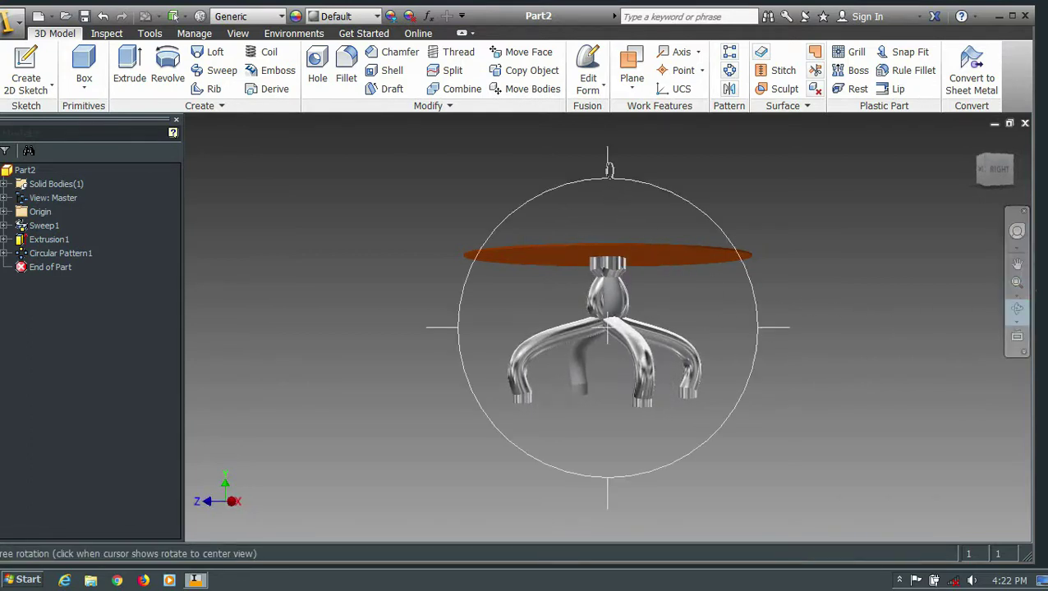
drag(608, 164, 607, 185)
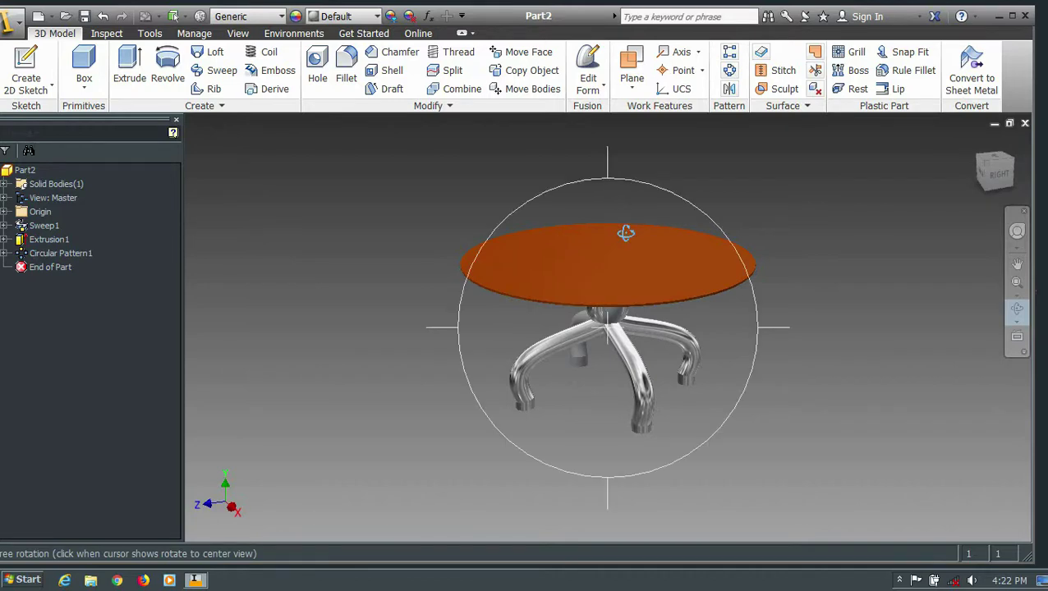
right_click(836, 188)
click(885, 190)
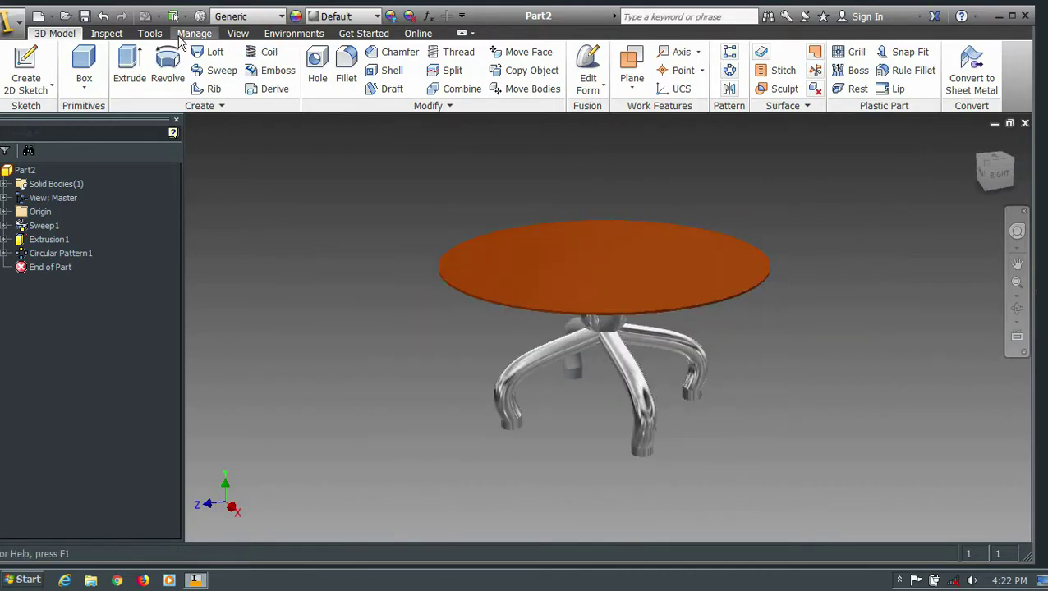
- Turn on cast shadows and switch the visual style to Realistic
click(240, 36)
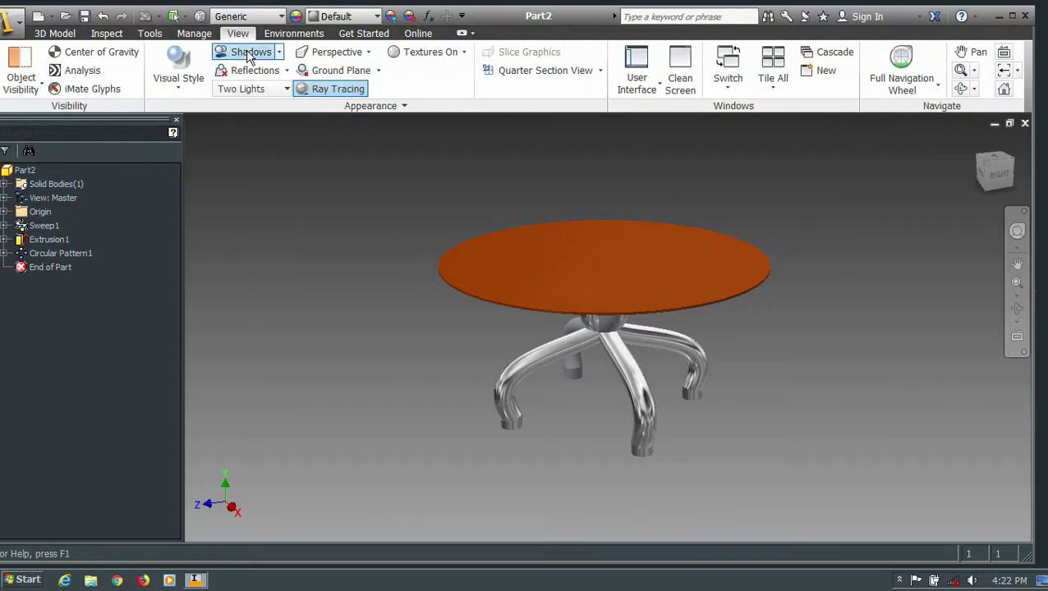
click(249, 54)
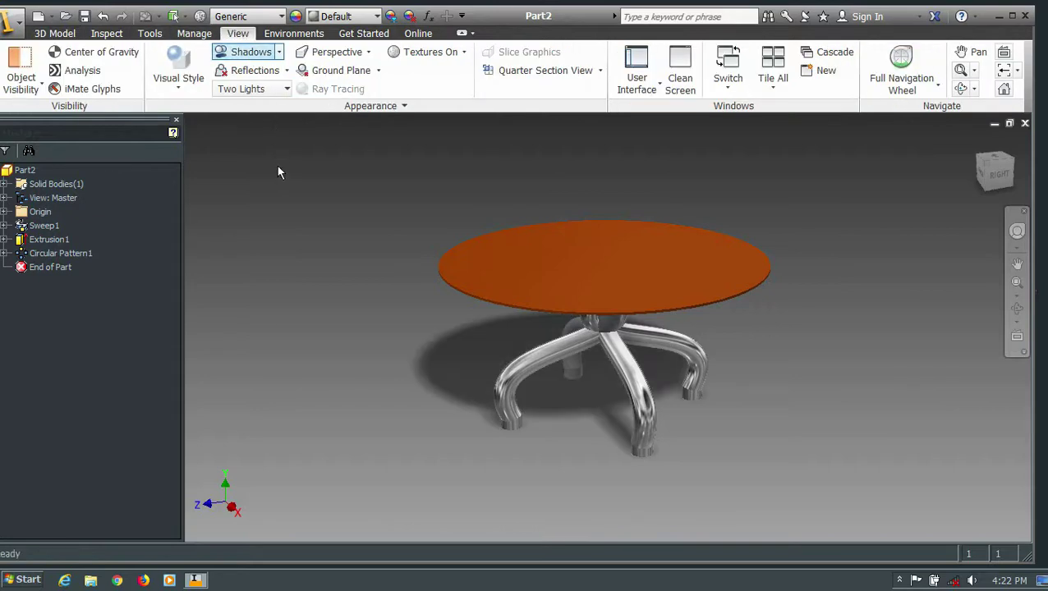
click(182, 84)
click(228, 123)
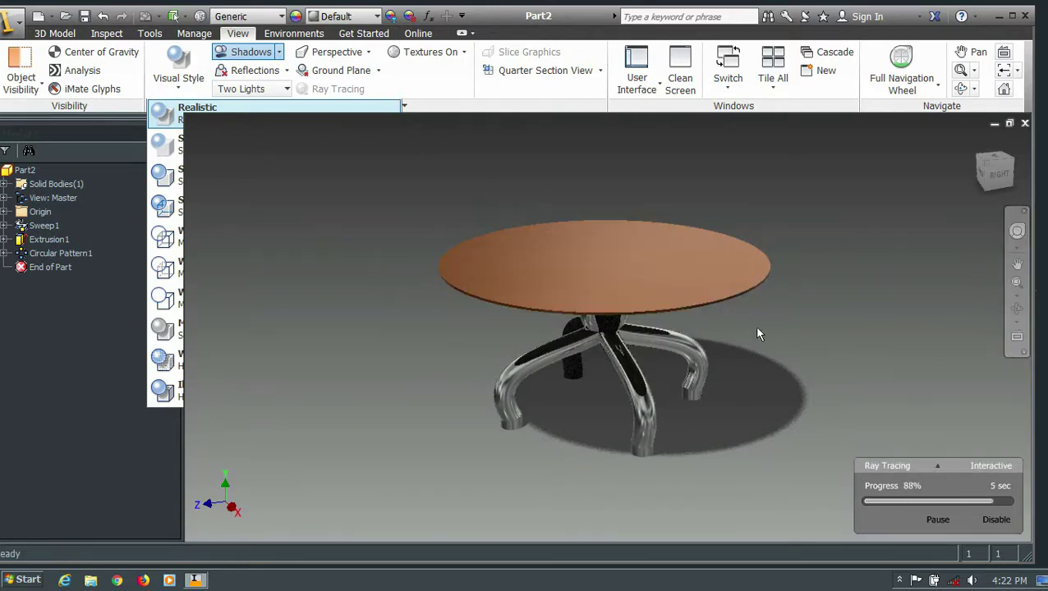
- Zoom into the table with Zoom Window and pan it to frame the view
click(1016, 295)
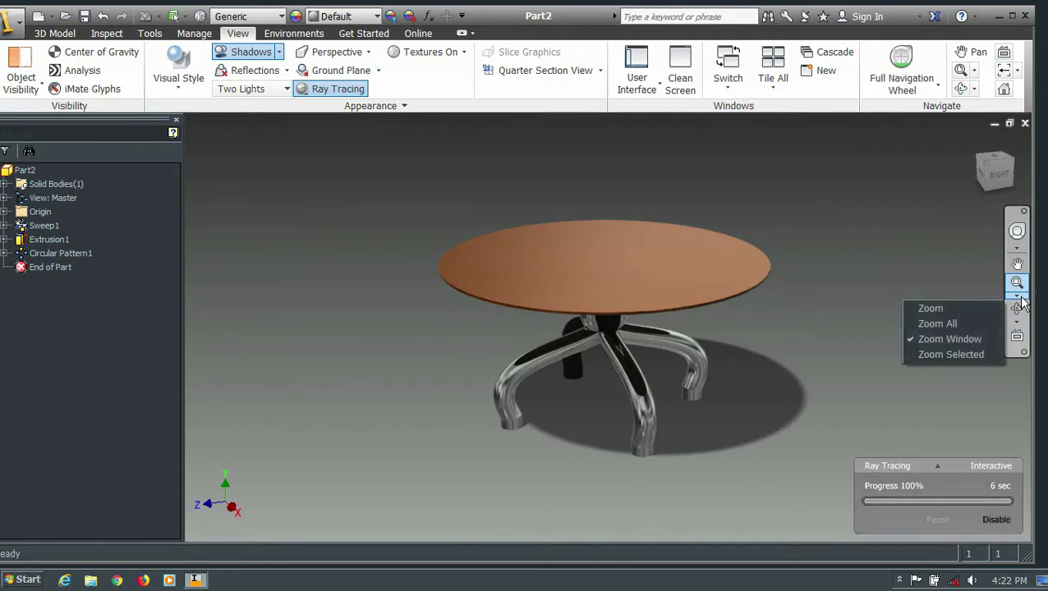
click(970, 341)
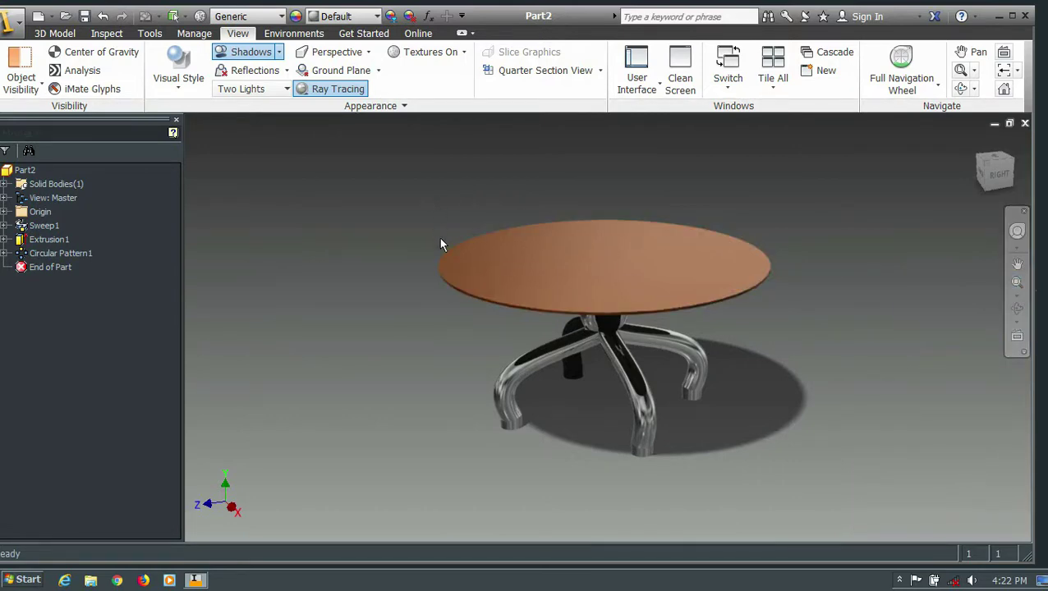
click(1017, 284)
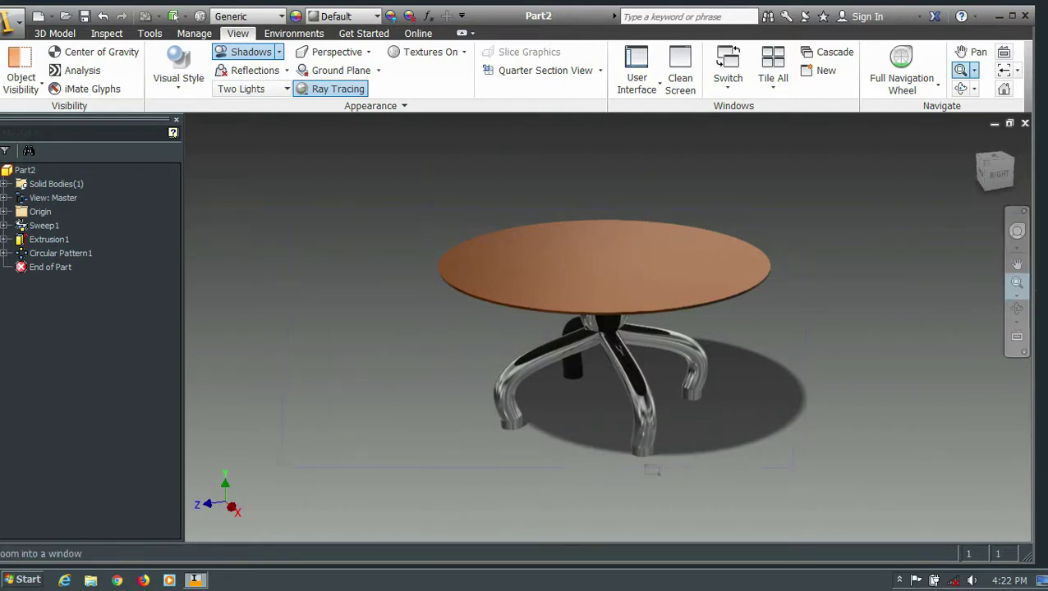
drag(651, 471, 572, 466)
drag(606, 482, 604, 474)
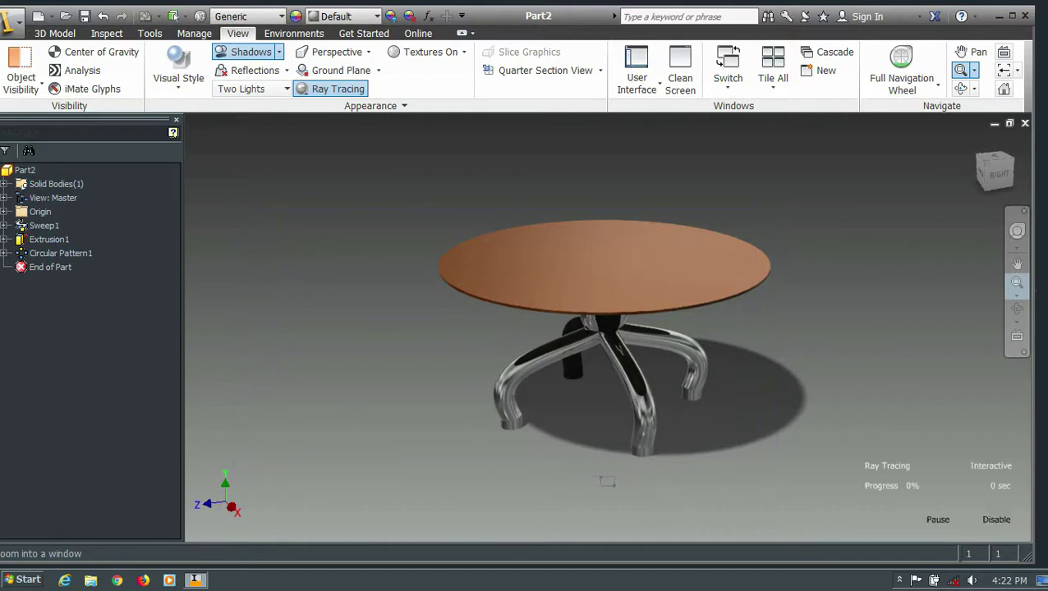
click(1017, 264)
mouse_move(812, 278)
mouse_down()
mouse_move(719, 298)
mouse_move(672, 345)
mouse_up()
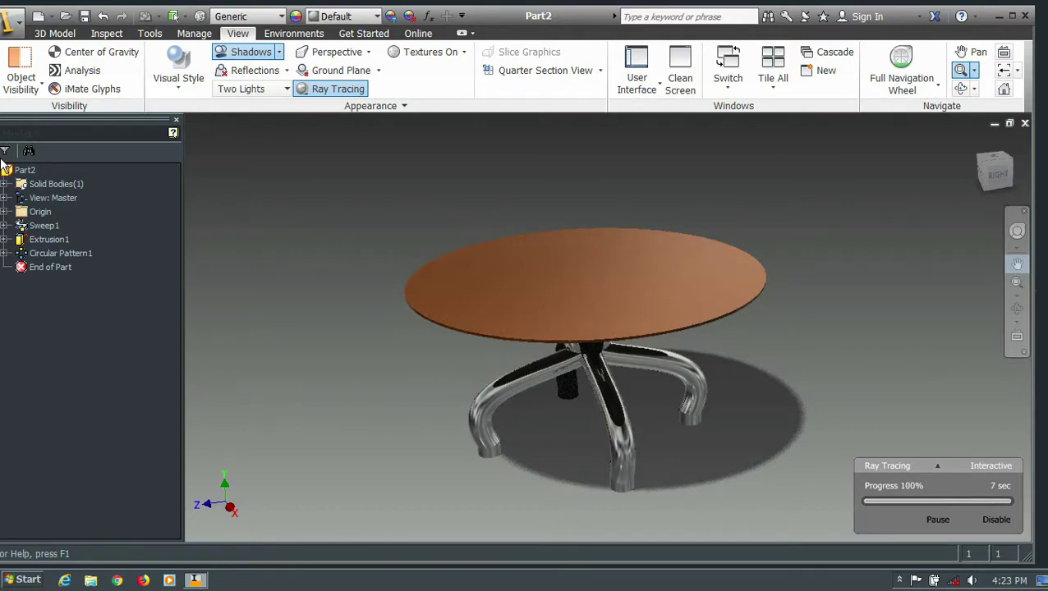
key(F2)
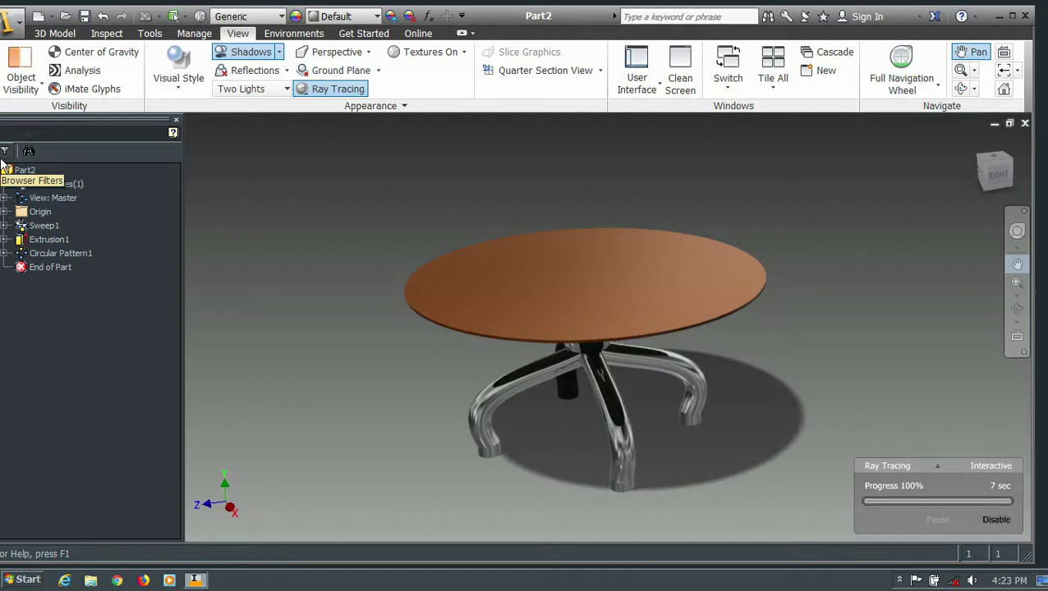